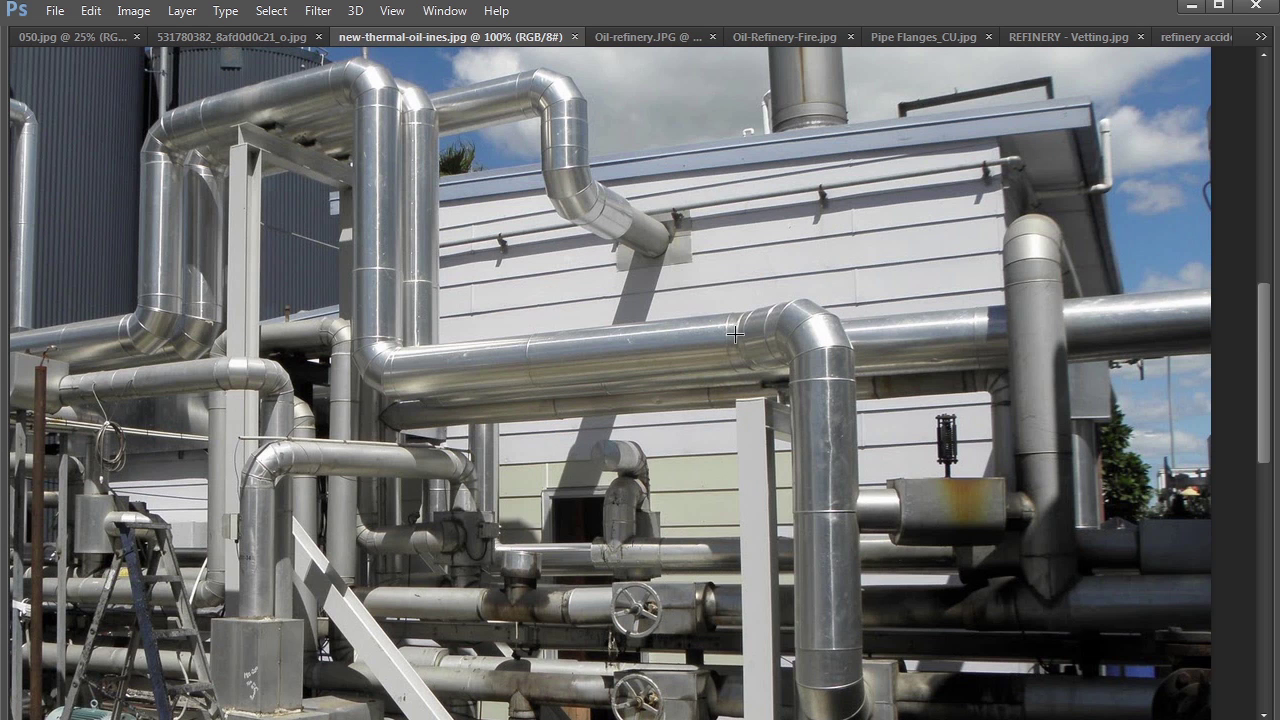
{"action": "left_click_drag", "start_coordinate": [381, 92], "coordinate": [525, 355]}
{"action": "left_click", "coordinate": [488, 297], "text": "ctrl"}
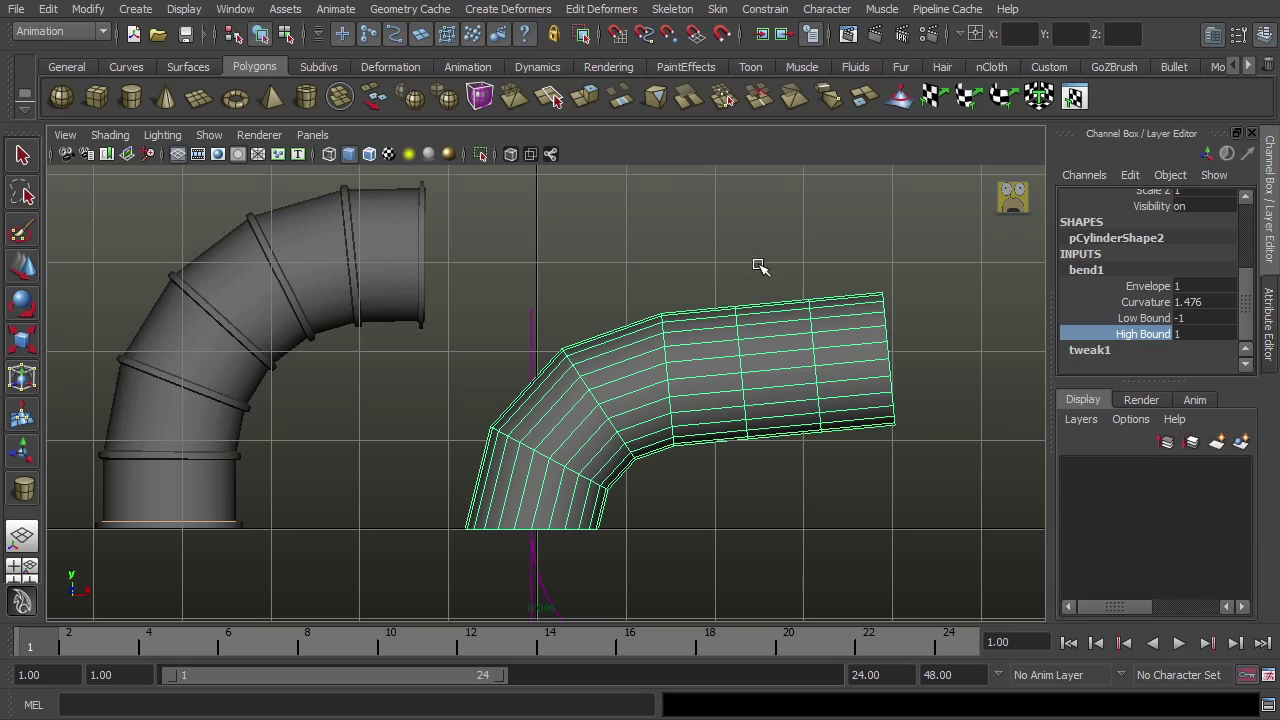
Set the bend deformer's low bound to 0 on the selected cylinder.
{"action": "middle_click_drag", "start_coordinate": [757, 266], "coordinate": [710, 355]}
{"action": "middle_click_drag", "start_coordinate": [966, 288], "coordinate": [910, 318]}
{"action": "right_click_drag", "start_coordinate": [910, 318], "coordinate": [863, 314], "text": "alt"}
{"action": "middle_click_drag", "start_coordinate": [863, 314], "coordinate": [911, 266], "text": "alt"}
{"action": "left_click", "coordinate": [1180, 318]}
{"action": "type", "text": "0"}
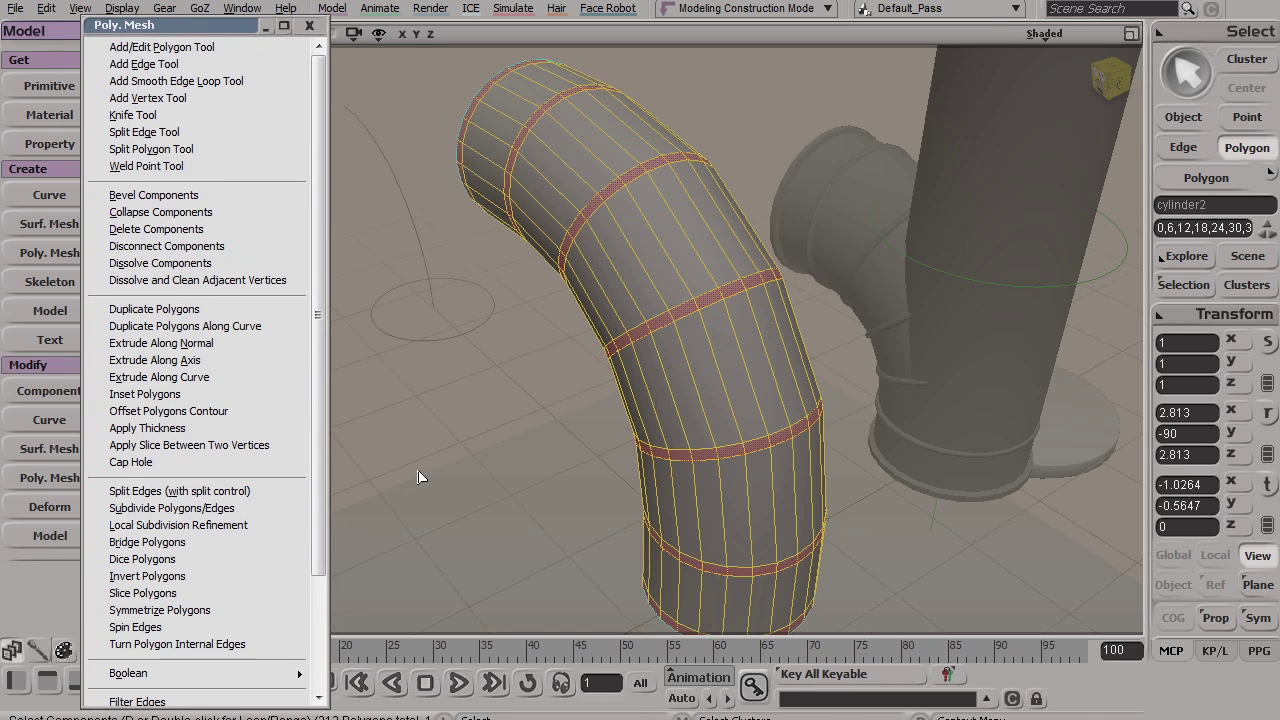
Extrude the selected ring polygons of the bent pipe along their normals by about 0.044 and adjust the inset amount.
{"action": "left_click", "coordinate": [130, 343]}
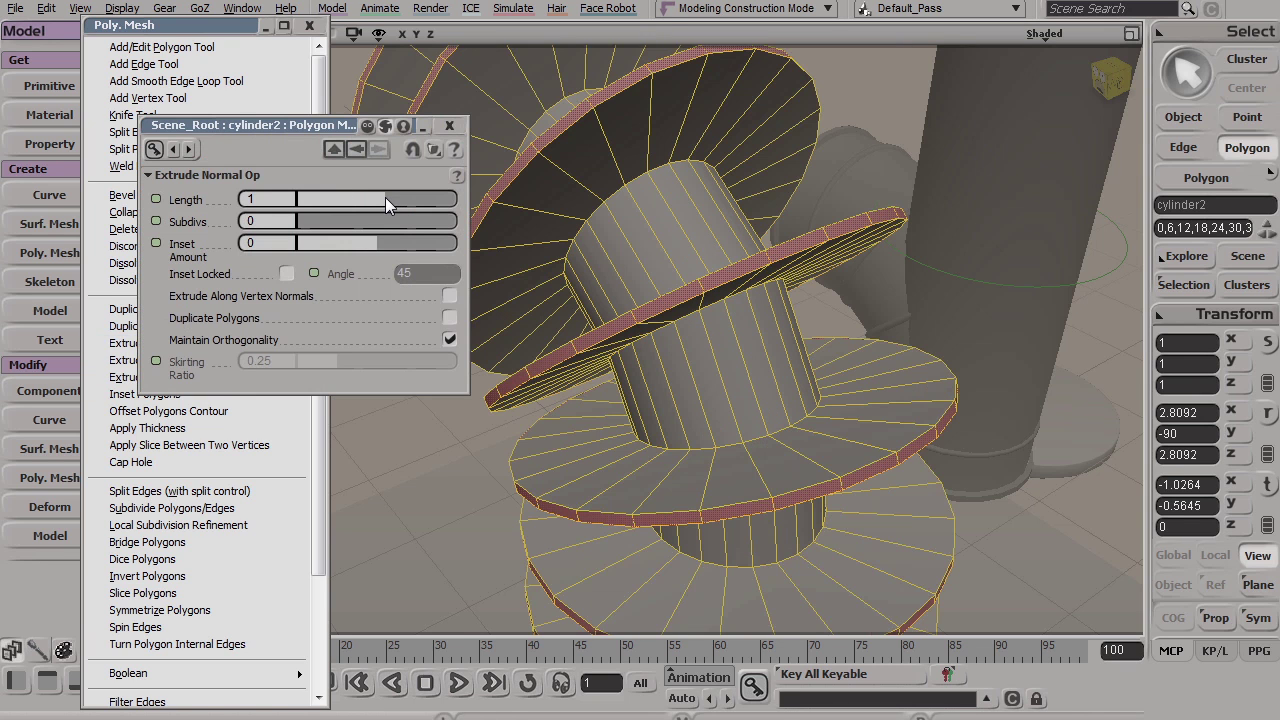
{"action": "left_click_drag", "start_coordinate": [385, 197], "coordinate": [424, 207], "text": "shift"}
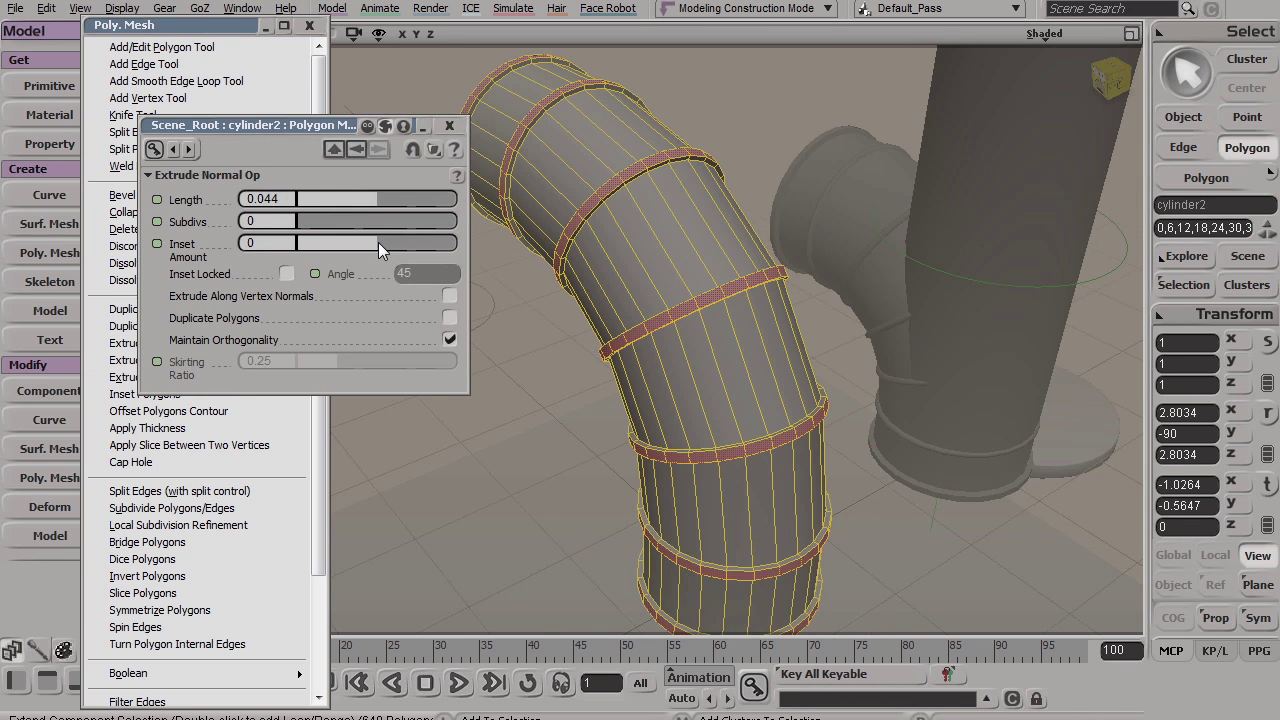
{"action": "left_click_drag", "start_coordinate": [378, 242], "coordinate": [417, 248]}
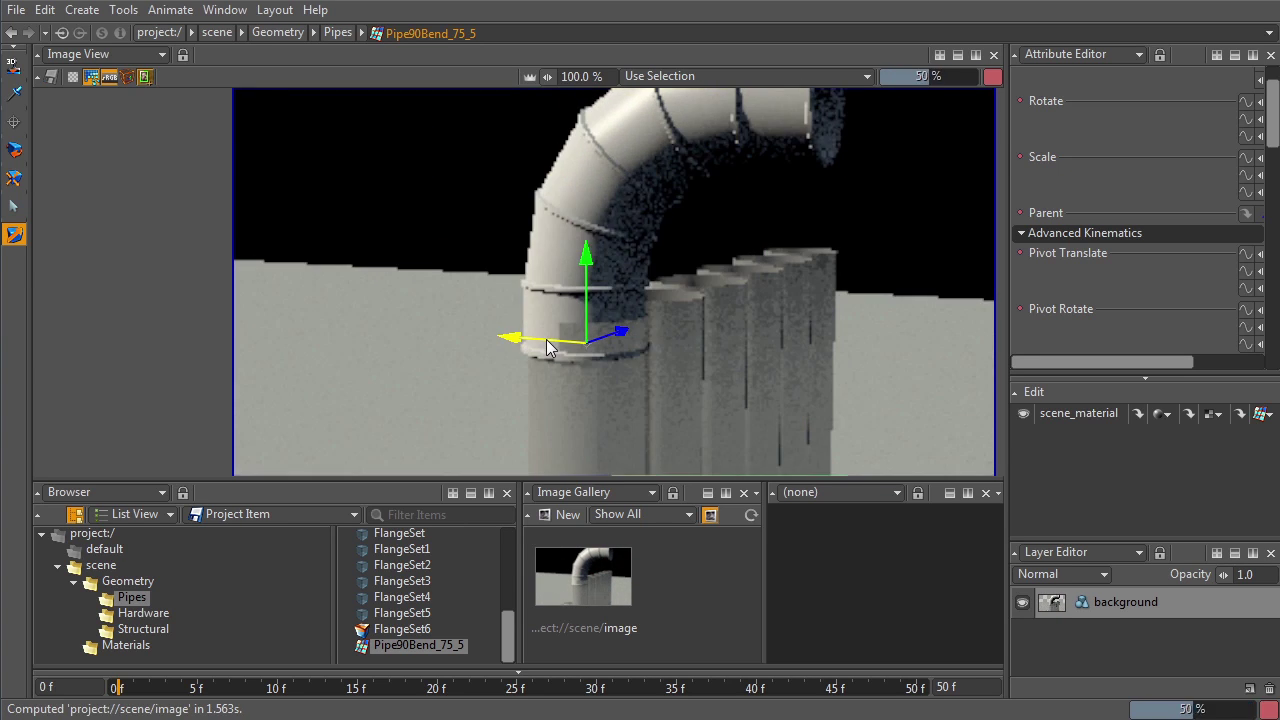
Move the Pipe90Bend_75_5 pipe bend along its X axis, away from its place above the first upright pipe.
{"action": "left_click_drag", "start_coordinate": [547, 347], "coordinate": [688, 318]}
{"action": "left_click_drag", "start_coordinate": [688, 318], "coordinate": [940, 325], "text": "alt"}
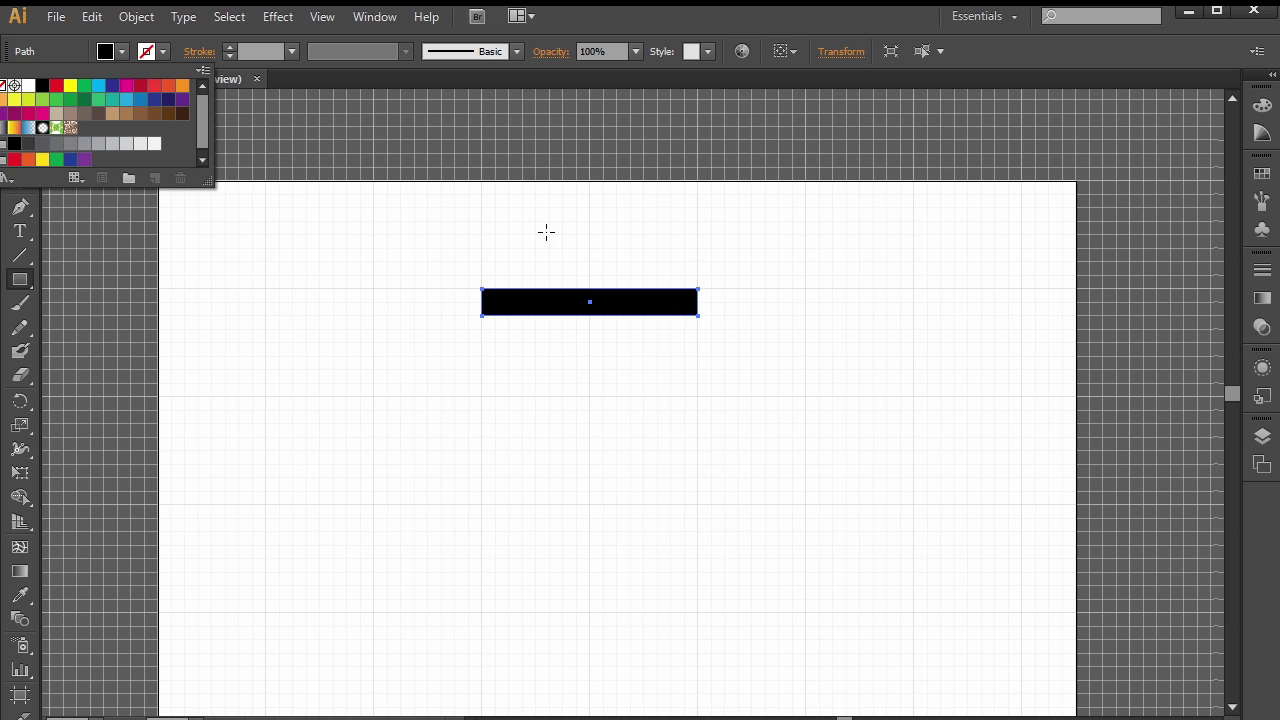
Duplicate the black rectangle twice straight below the original to form three evenly spaced horizontal bars.
{"action": "left_click", "coordinate": [545, 354]}
{"action": "left_click", "coordinate": [20, 108]}
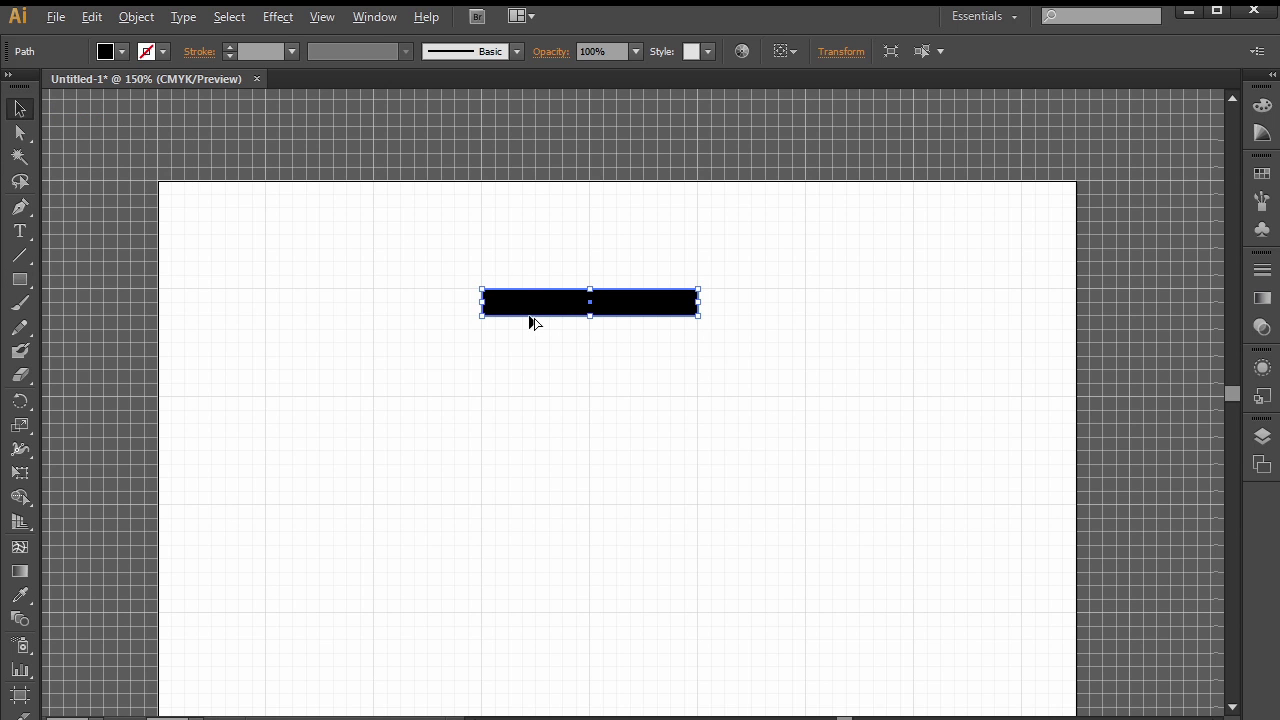
{"action": "left_click_drag", "start_coordinate": [527, 497], "coordinate": [527, 497], "text": "alt"}
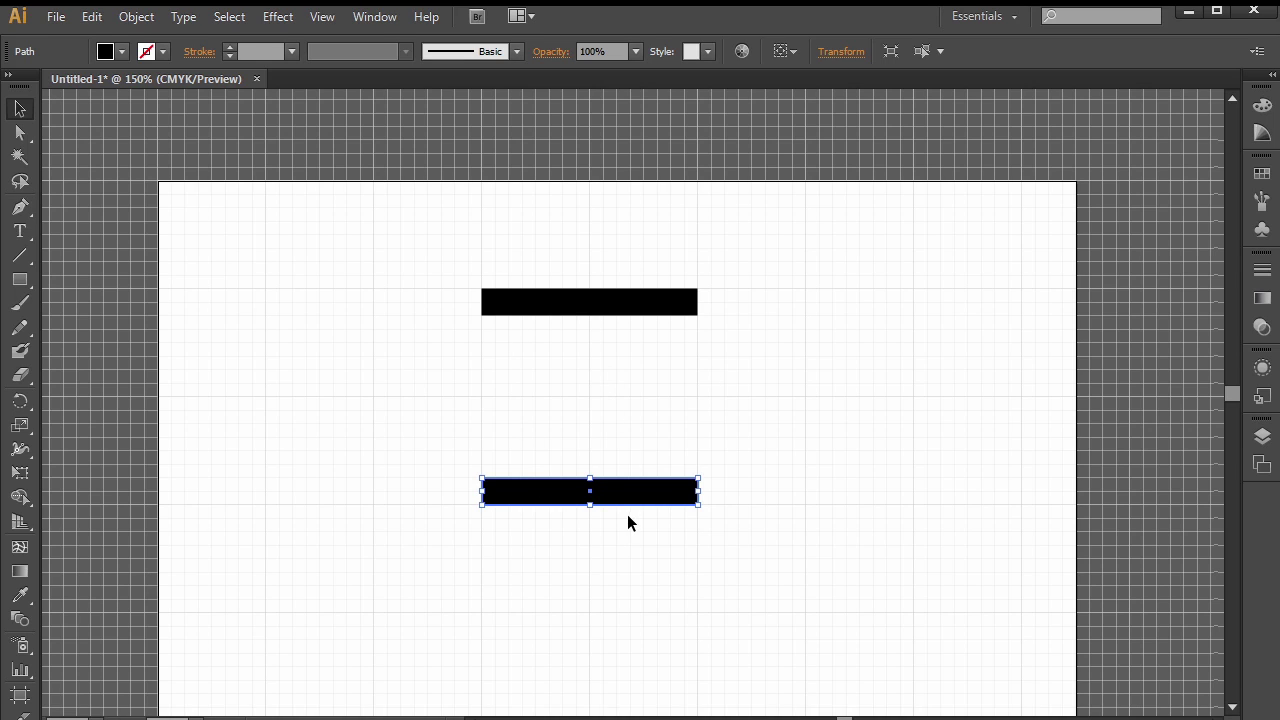
{"action": "left_click_drag", "start_coordinate": [620, 491], "coordinate": [614, 398], "text": "alt"}
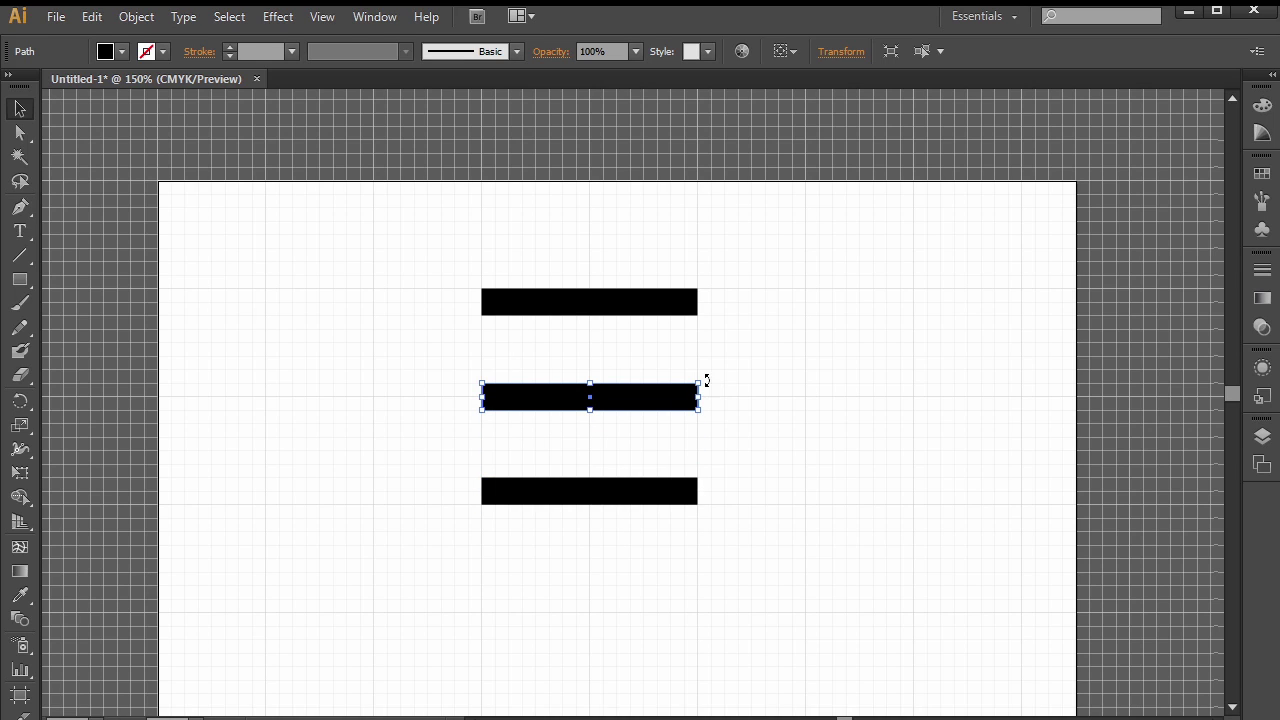
{"action": "left_click_drag", "start_coordinate": [586, 303], "coordinate": [589, 298]}
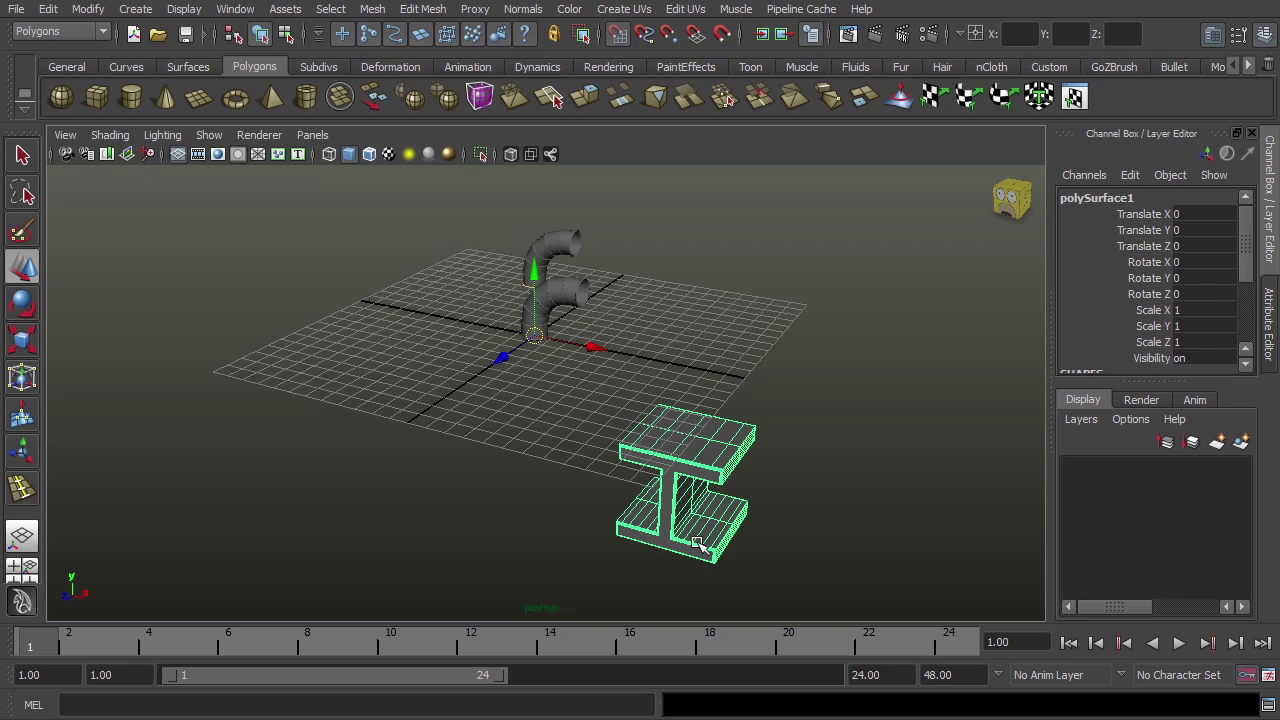
Move the I-beam's pivot to the back corner of its upper flange, snapping it to the edge.
{"action": "left_click_drag", "start_coordinate": [530, 342], "coordinate": [725, 480], "text": "alt"}
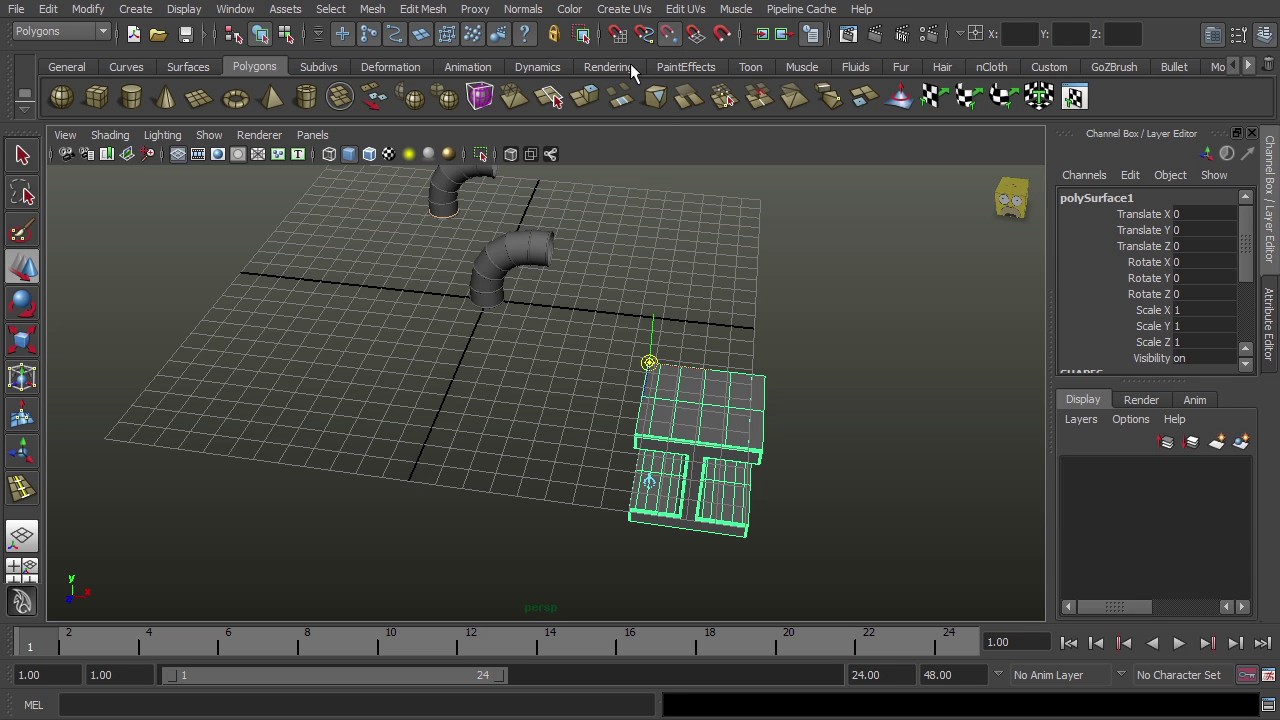
{"action": "left_click_drag", "start_coordinate": [720, 400], "coordinate": [694, 426], "text": "alt"}
{"action": "right_click_drag", "start_coordinate": [694, 426], "coordinate": [750, 426], "text": "alt"}
{"action": "middle_click_drag", "start_coordinate": [750, 426], "coordinate": [586, 472], "text": "alt"}
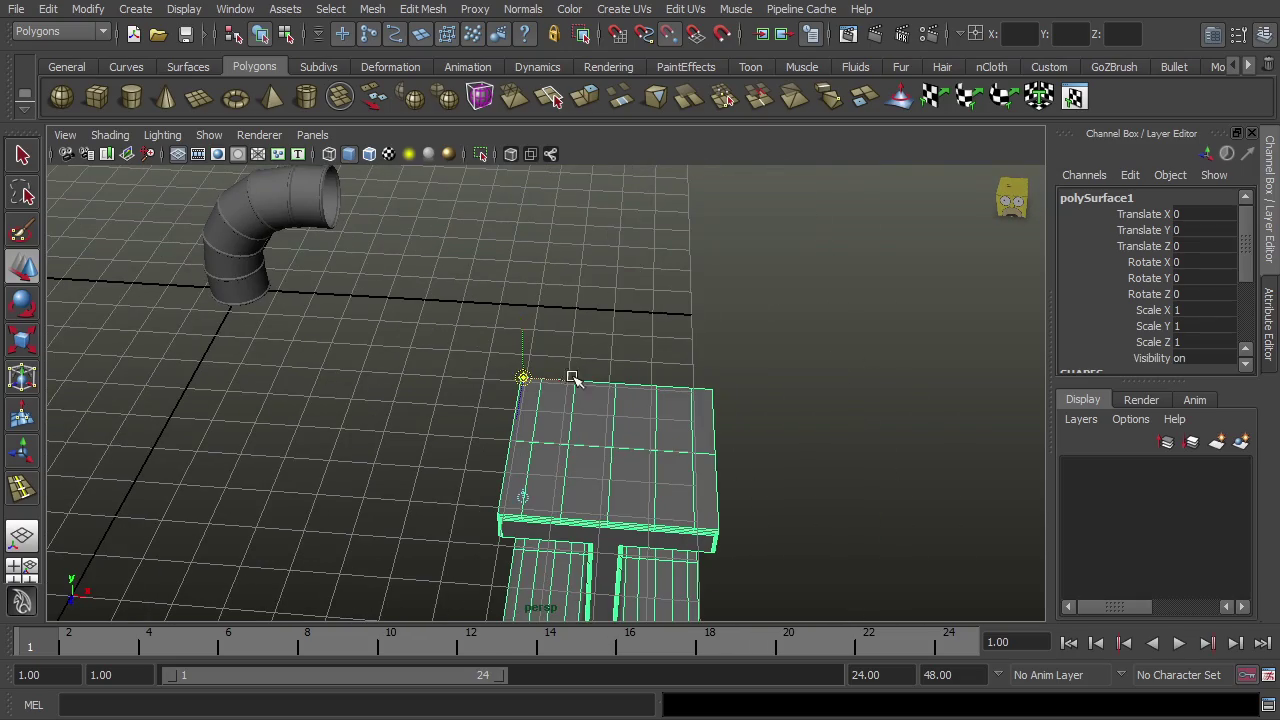
{"action": "left_click_drag", "start_coordinate": [524, 380], "coordinate": [578, 440], "text": "alt"}
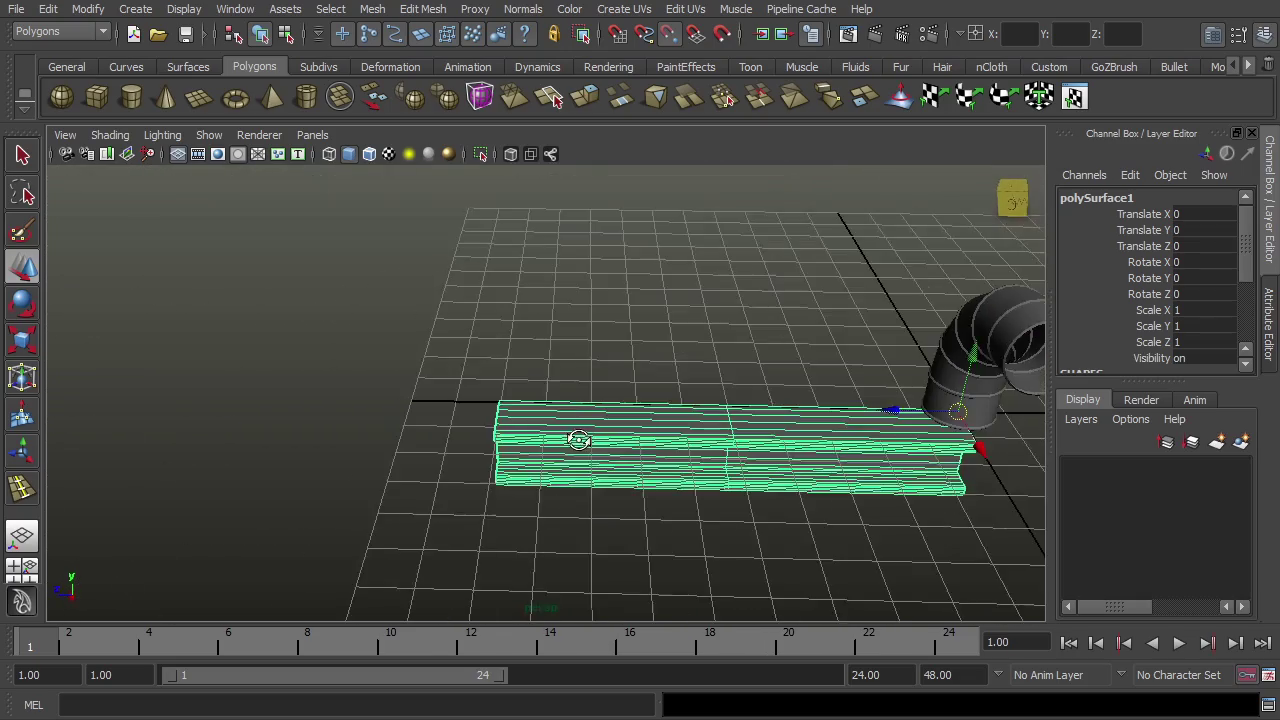
Switch the long I-beam to vertex component editing.
{"action": "left_click_drag", "start_coordinate": [566, 486], "coordinate": [711, 466], "text": "alt"}
{"action": "right_click", "coordinate": [660, 372]}
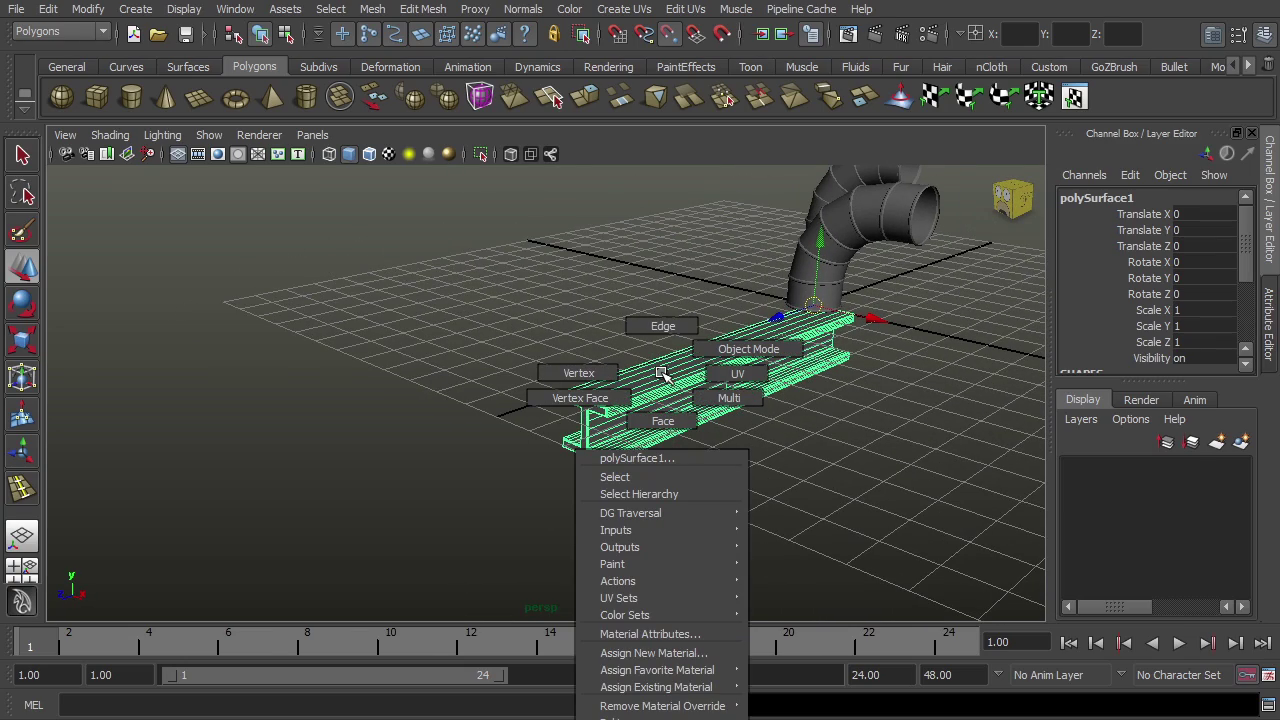
{"action": "left_click", "coordinate": [580, 373]}
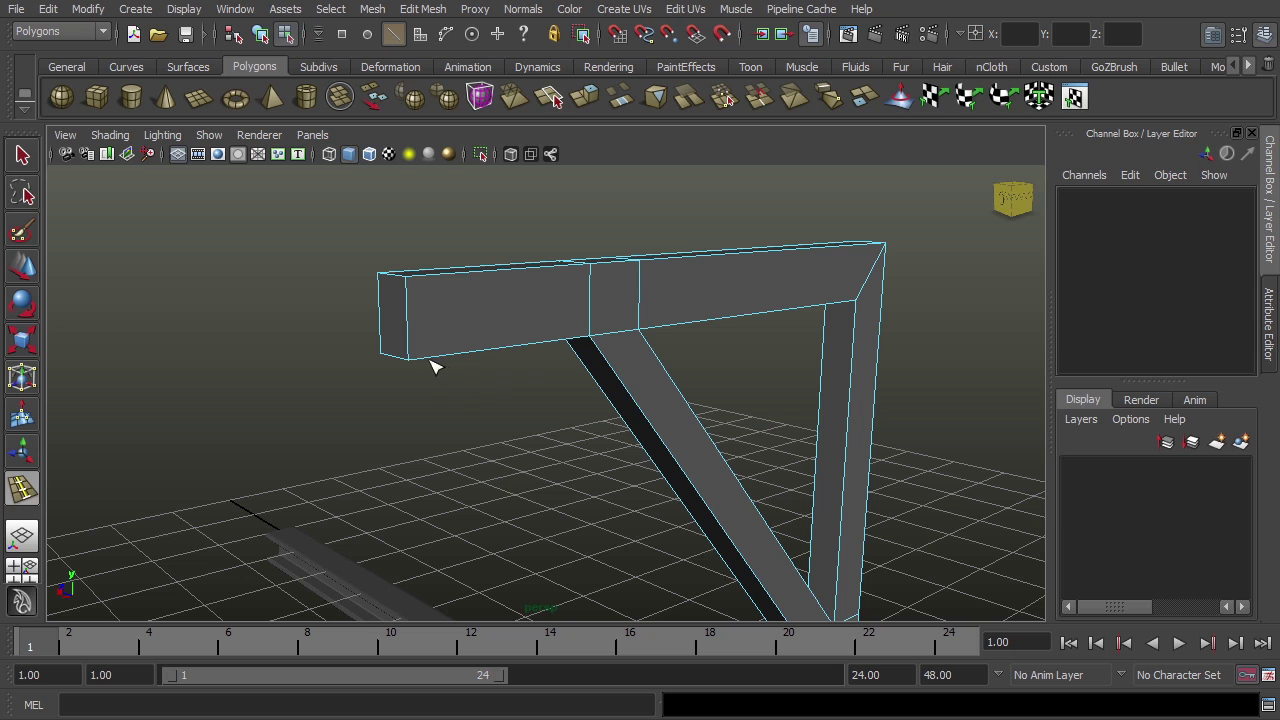
Insert edge loops close to the lower and upper edges of the support truss's horizontal beam.
{"action": "left_click", "coordinate": [415, 360]}
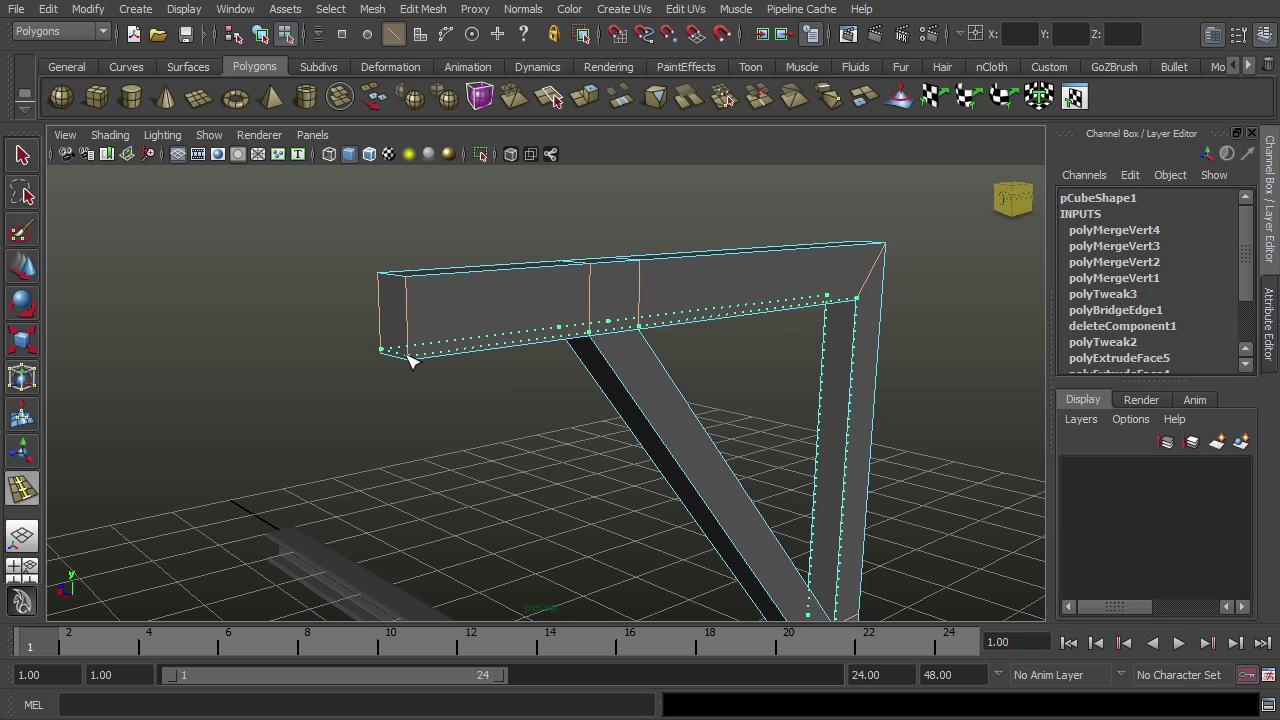
{"action": "left_click_drag", "start_coordinate": [411, 361], "coordinate": [412, 358]}
{"action": "left_click_drag", "start_coordinate": [407, 291], "coordinate": [410, 286]}
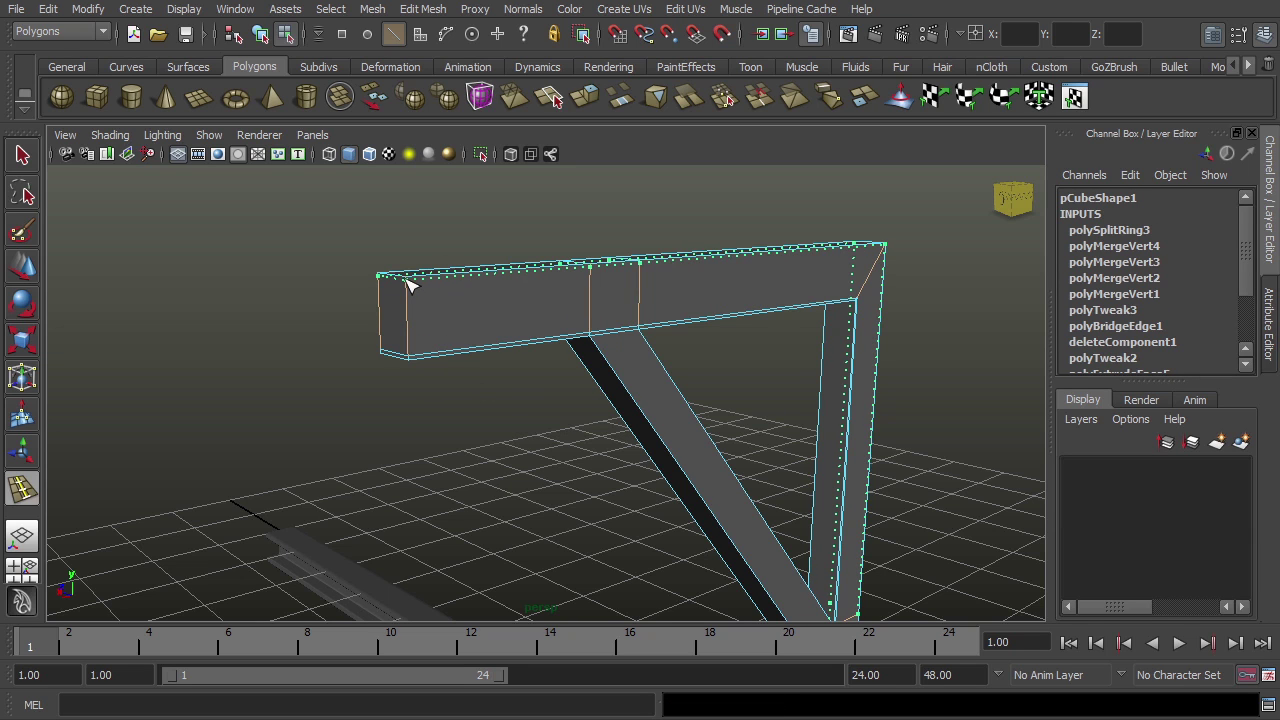
{"action": "left_click_drag", "start_coordinate": [410, 286], "coordinate": [593, 255], "text": "alt"}
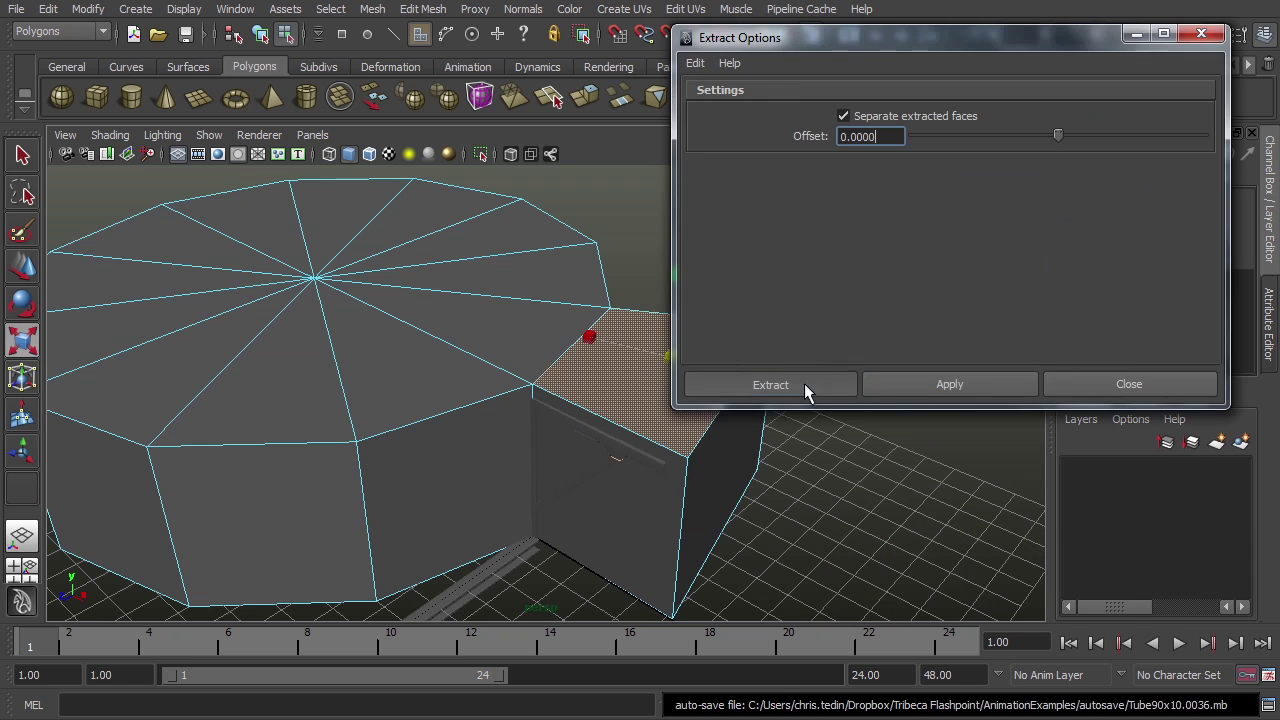
Extract the selected top face as a separate panel with offset 0 and remove the leftover cylinder.
{"action": "left_click", "coordinate": [808, 391]}
{"action": "left_click", "coordinate": [826, 440]}
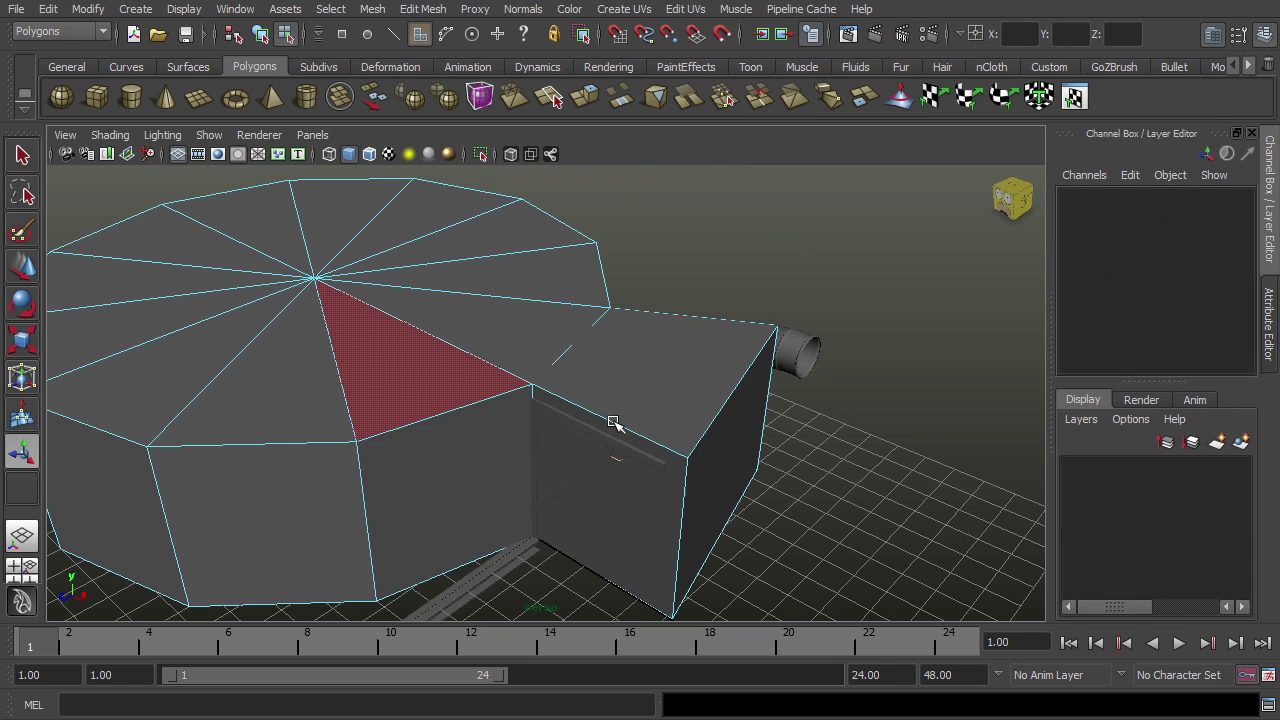
{"action": "key", "text": "F8"}
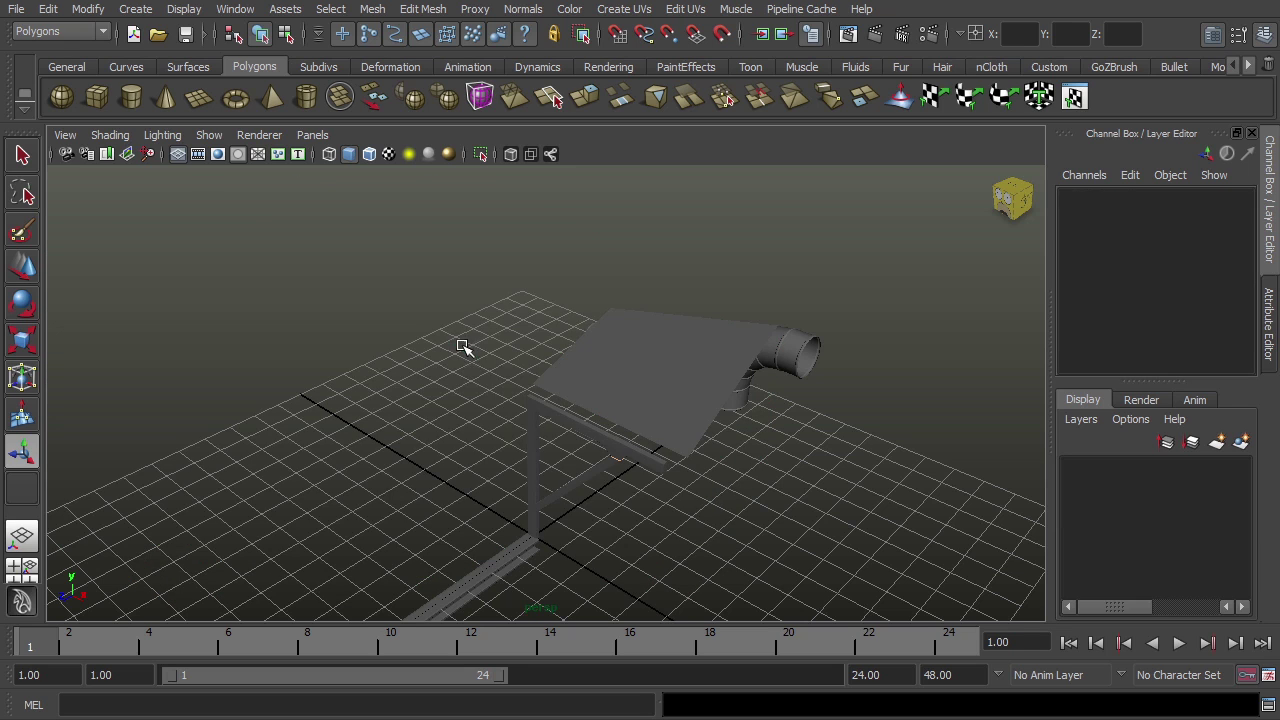
{"action": "left_click", "coordinate": [663, 403]}
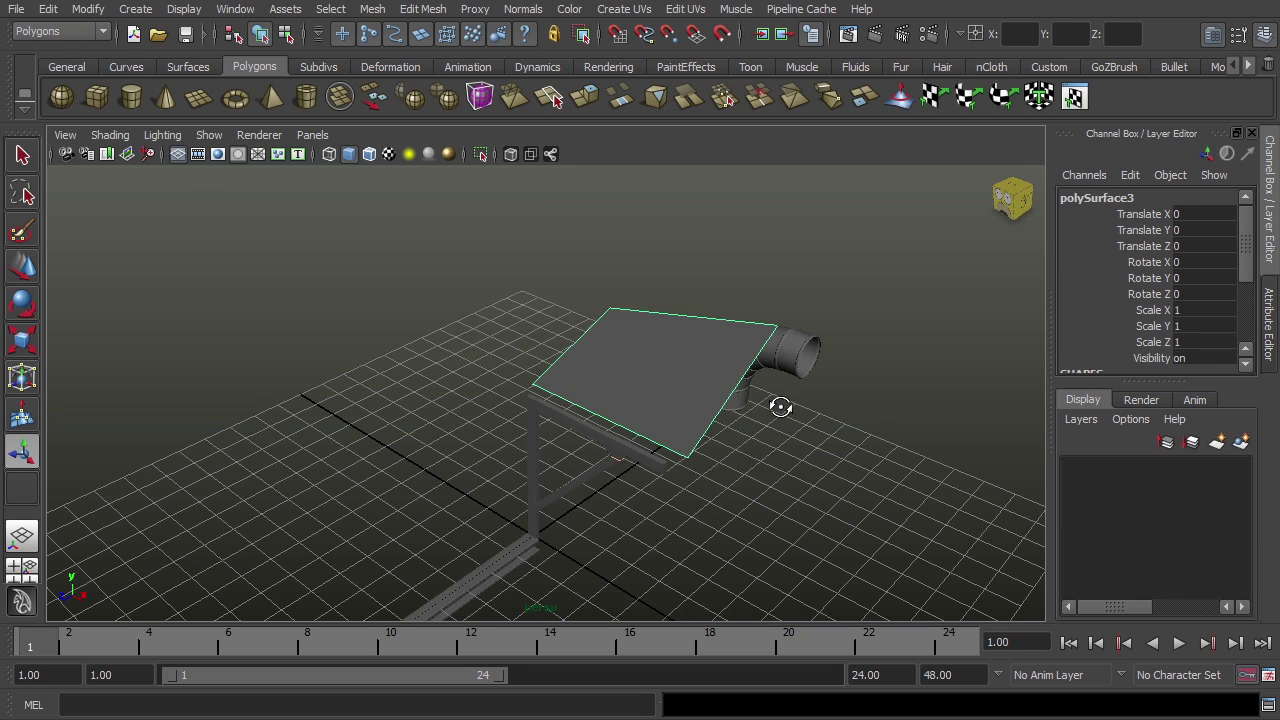
{"action": "left_click_drag", "start_coordinate": [777, 409], "coordinate": [760, 388], "text": "alt"}
{"action": "left_click", "coordinate": [88, 9]}
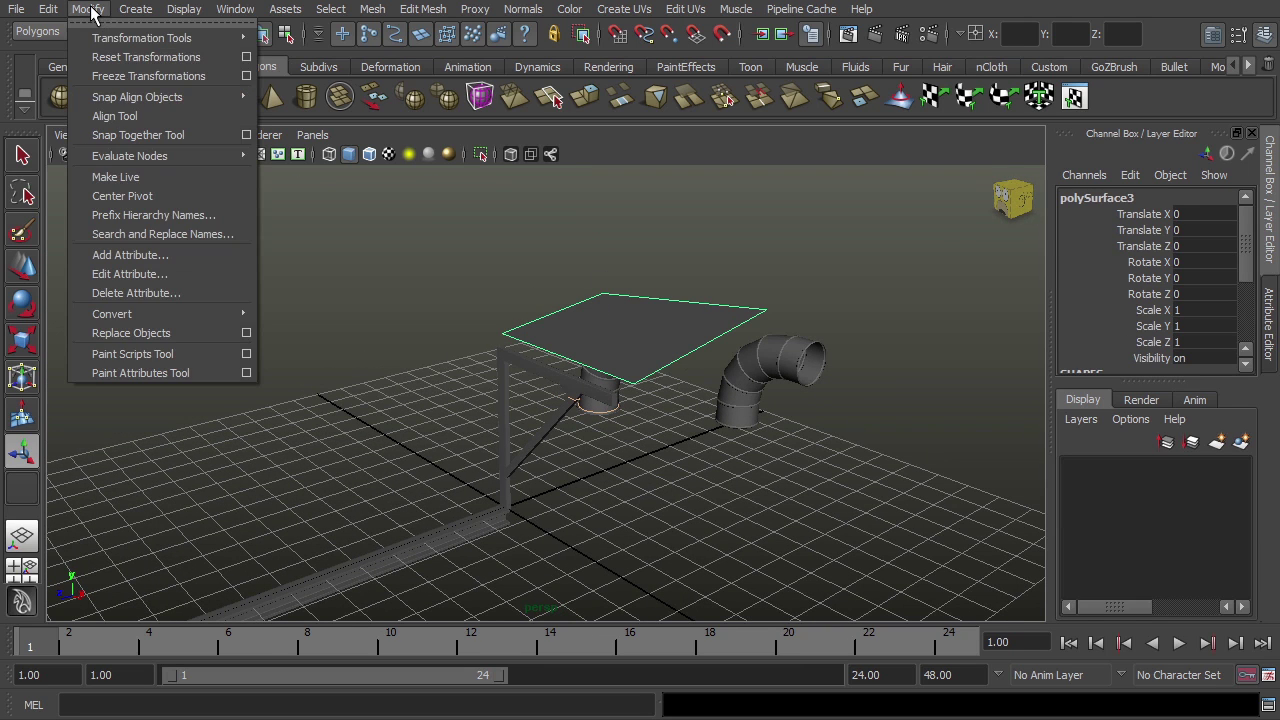
{"action": "left_click", "coordinate": [614, 309]}
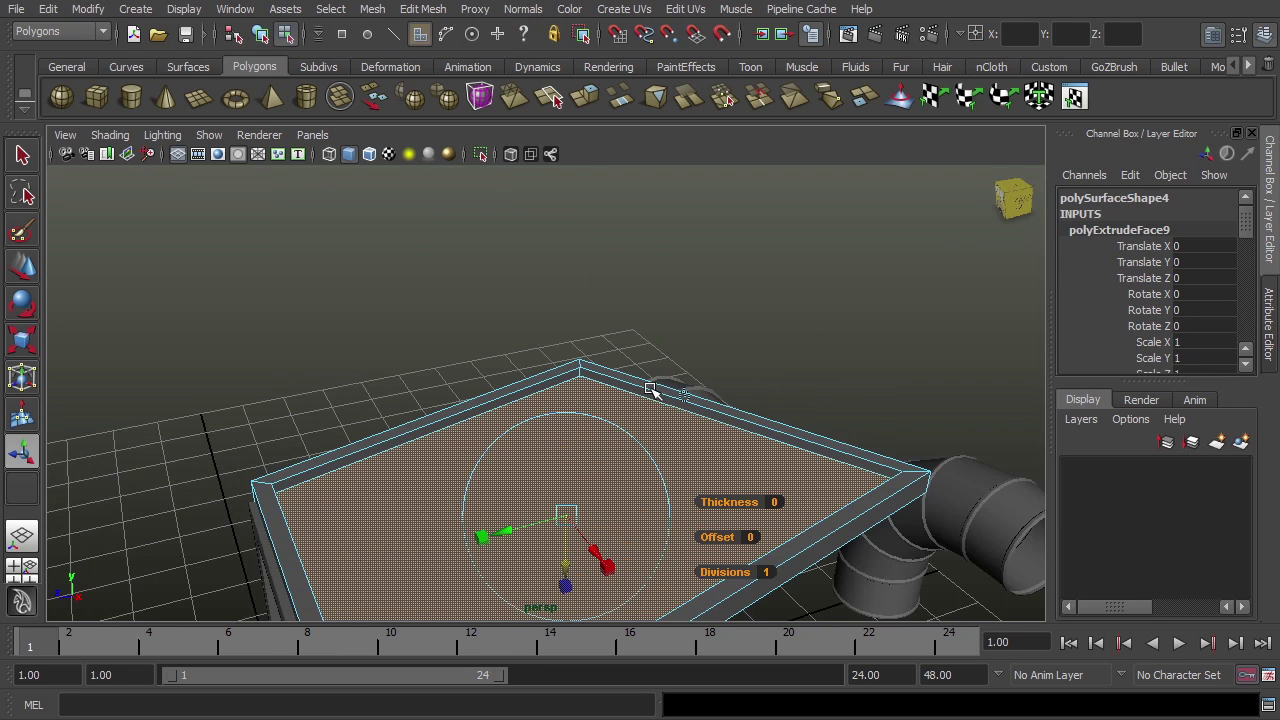
Delete the large inner face of the catwalk floor panel and select the frame's adjoining inner side faces.
{"action": "left_click_drag", "start_coordinate": [651, 391], "coordinate": [678, 298], "text": "alt"}
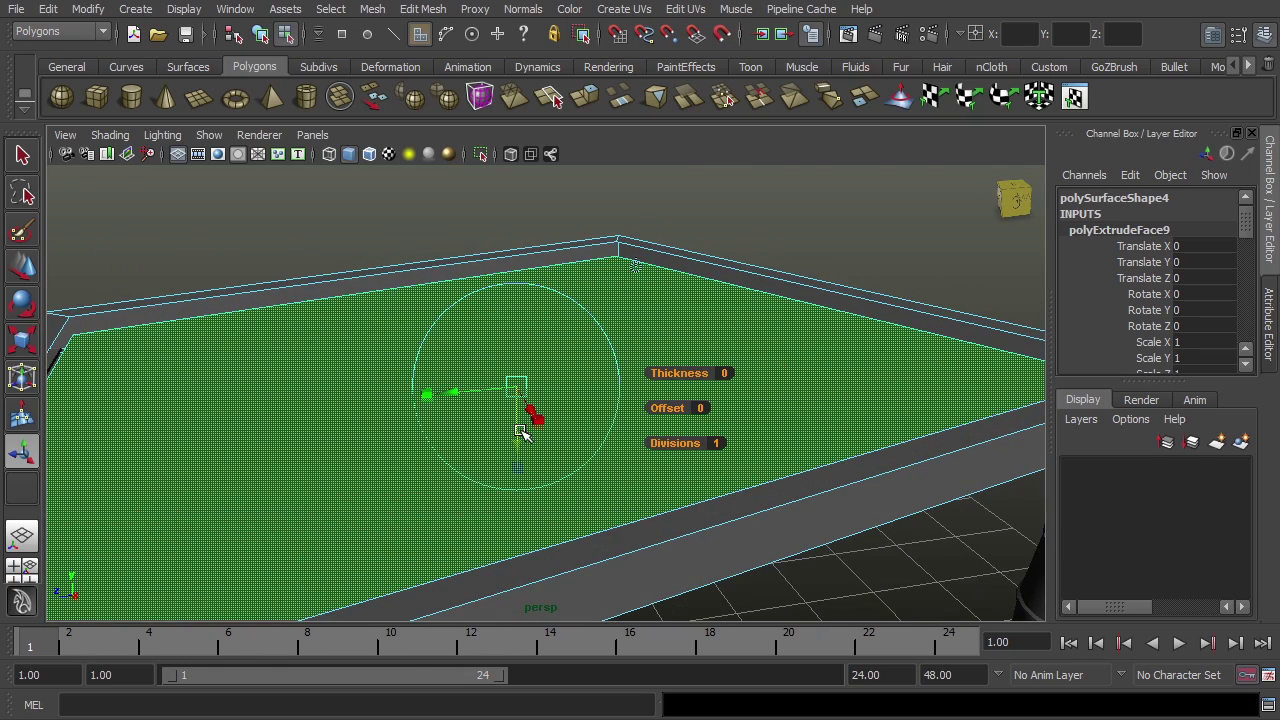
{"action": "left_click_drag", "start_coordinate": [523, 417], "coordinate": [643, 351], "text": "alt"}
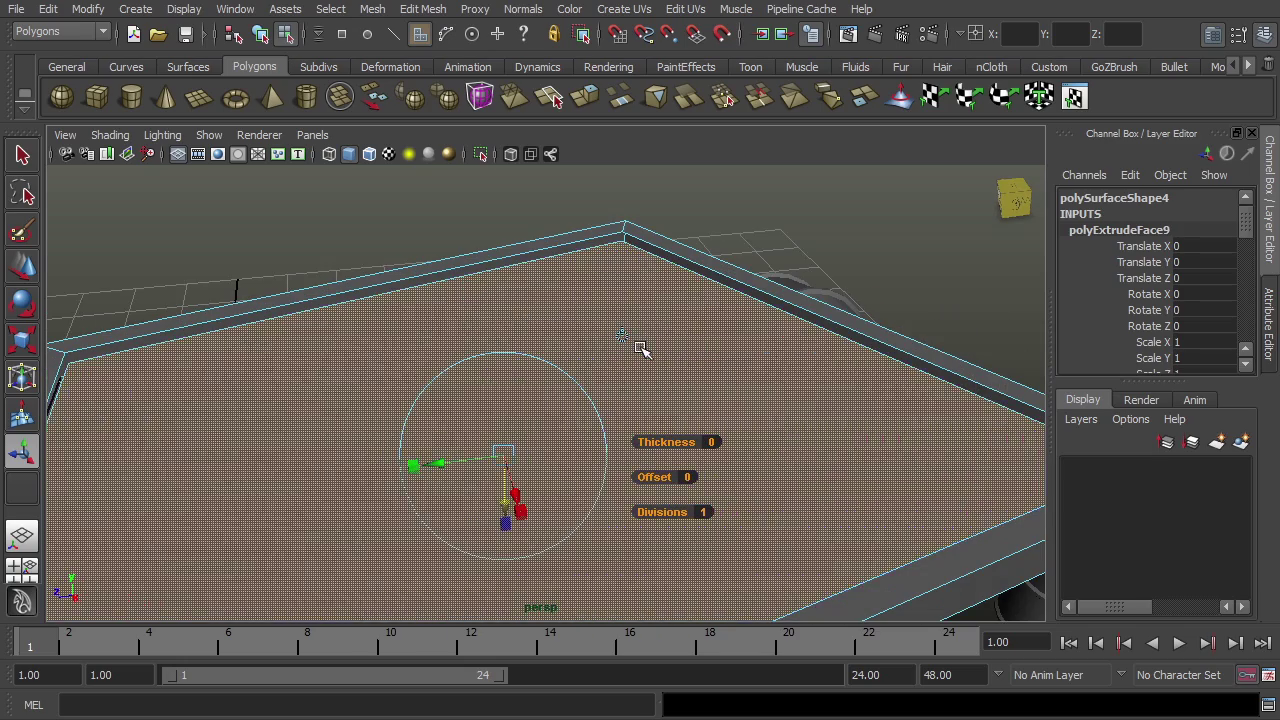
{"action": "key", "text": "Delete"}
{"action": "middle_click_drag", "start_coordinate": [645, 198], "coordinate": [656, 364], "text": "alt"}
{"action": "left_click", "coordinate": [633, 310]}
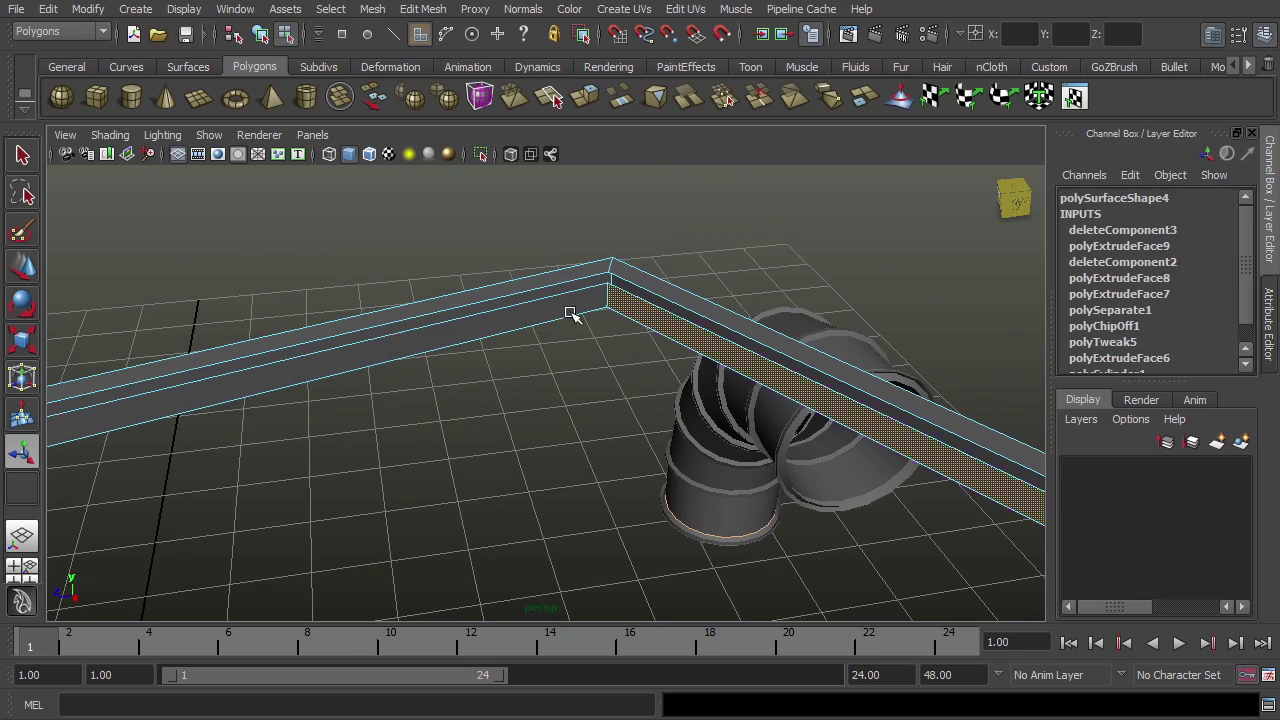
{"action": "left_click", "coordinate": [571, 306]}
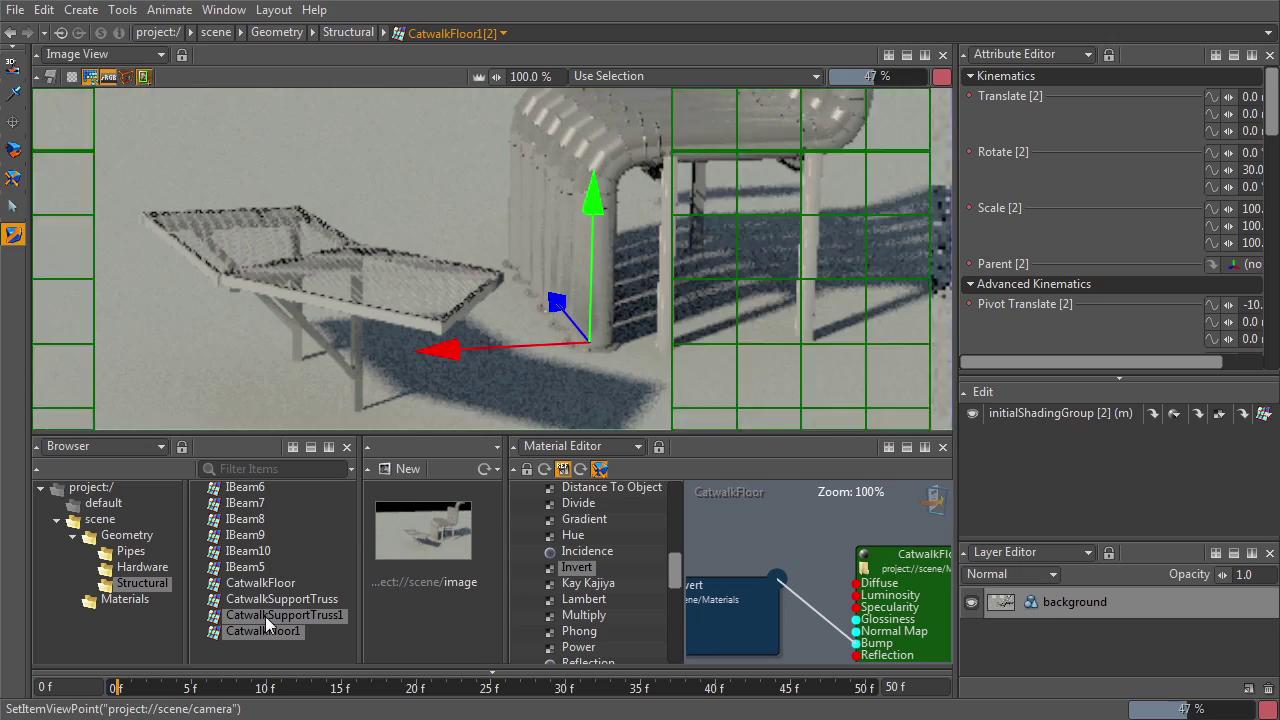
Duplicate CatwalkSupportTruss1 and CatwalkFloor1 and set the copies' Y rotation to 60°.
{"action": "left_click", "coordinate": [262, 632], "text": "ctrl"}
{"action": "key", "text": "ctrl+c"}
{"action": "key", "text": "ctrl+v"}
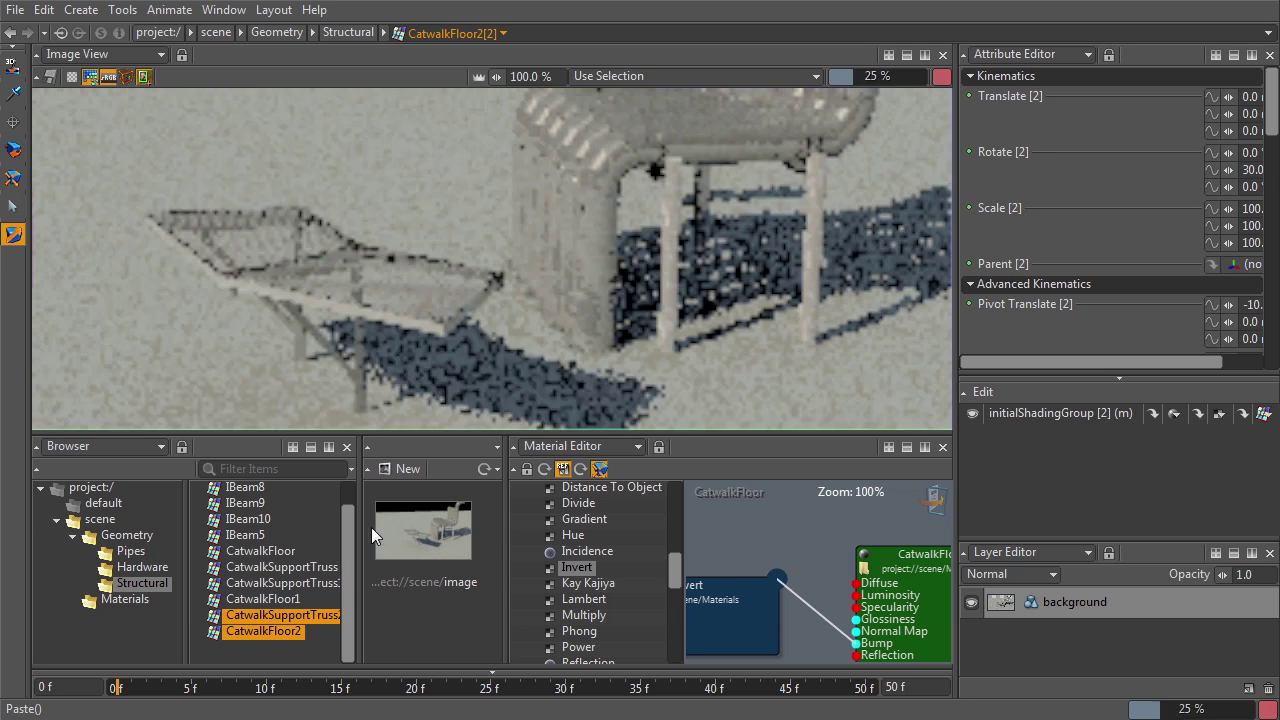
{"action": "left_click_drag", "start_coordinate": [359, 617], "coordinate": [394, 617]}
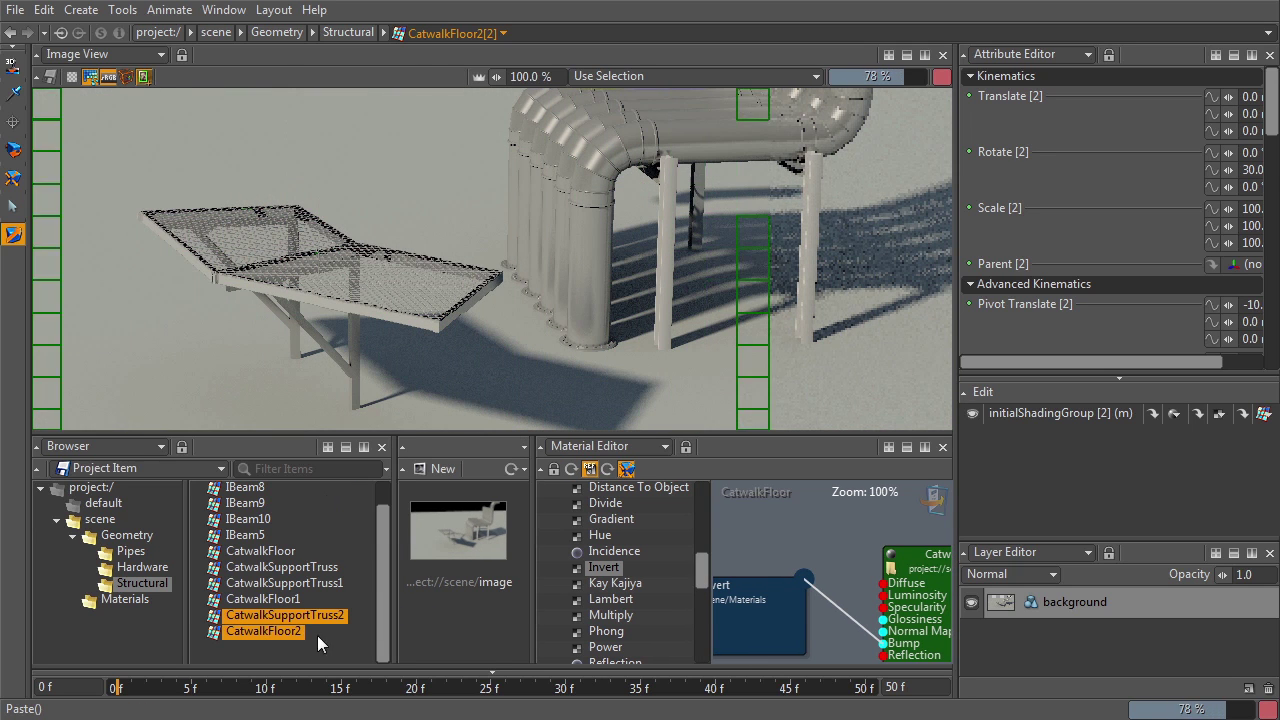
{"action": "left_click", "coordinate": [1250, 169]}
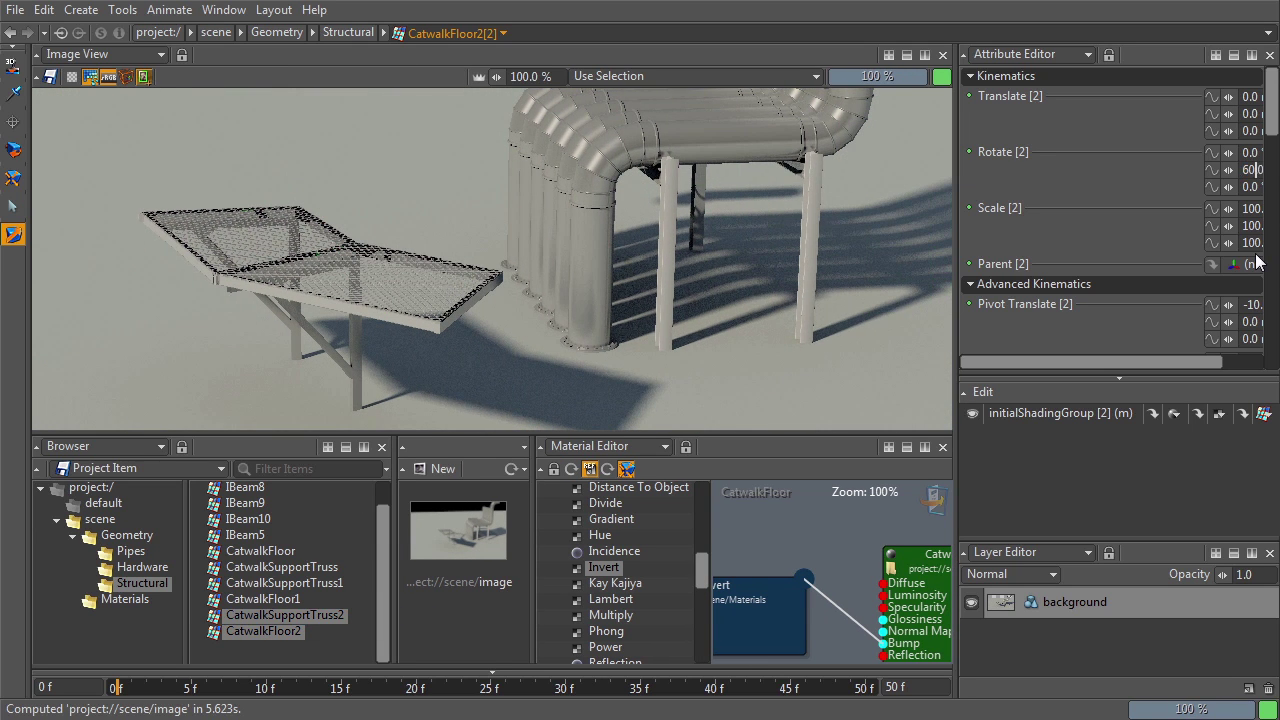
{"action": "key", "text": "Tab"}
{"action": "left_click_drag", "start_coordinate": [532, 338], "coordinate": [470, 310], "text": "alt"}
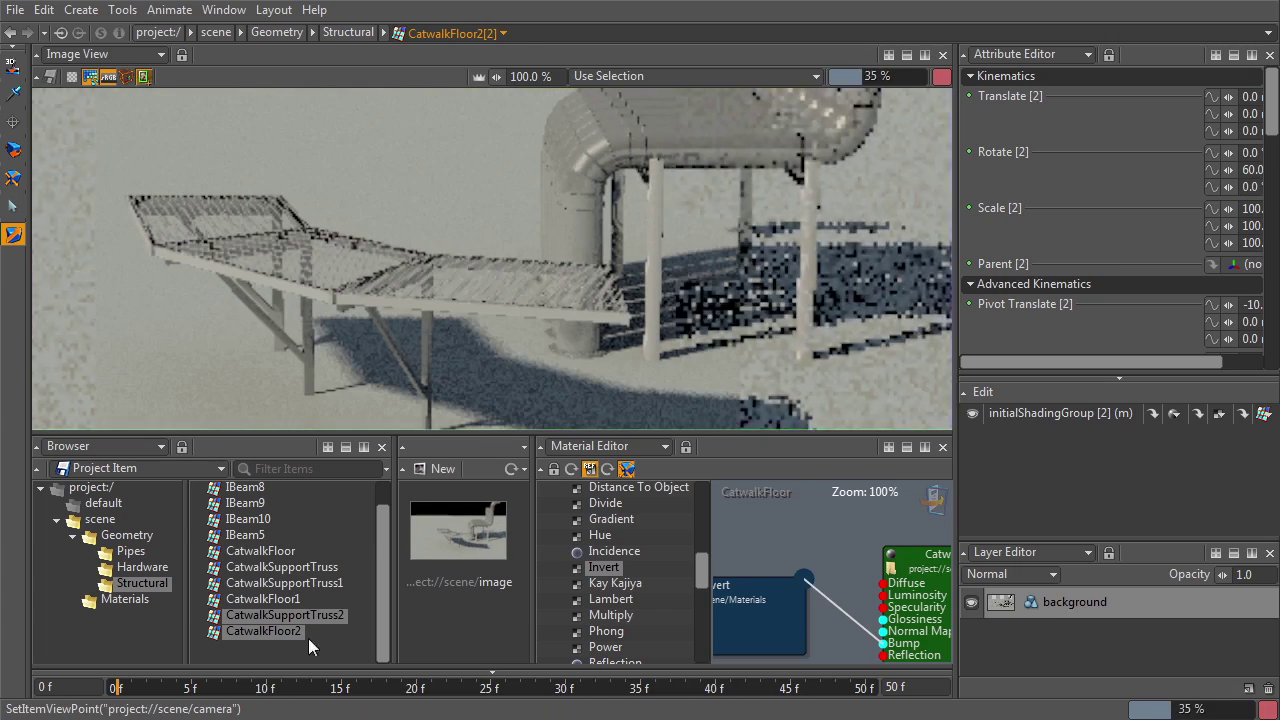
Duplicate CatwalkSupportTruss2 and CatwalkFloor2 and set the copies' Y rotation to 120°.
{"action": "key", "text": "ctrl+c"}
{"action": "key", "text": "ctrl+v"}
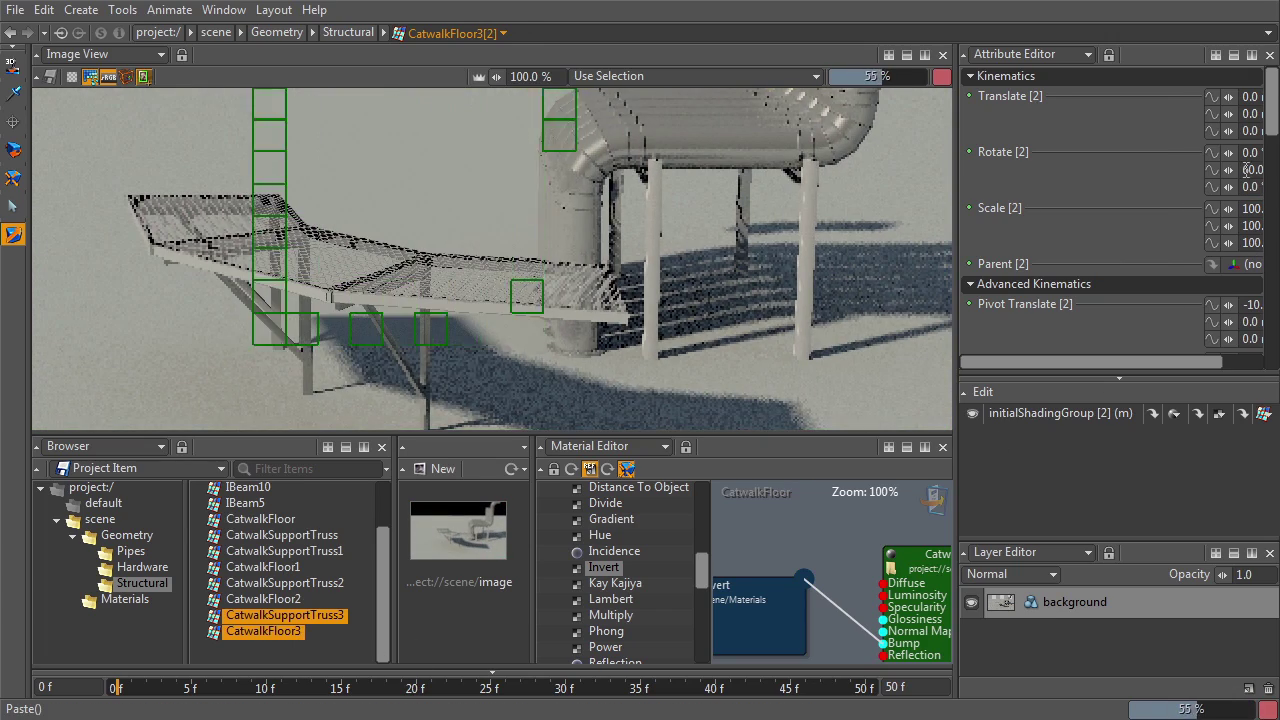
{"action": "left_click", "coordinate": [1250, 169]}
{"action": "type", "text": "120"}
{"action": "key", "text": "Tab"}
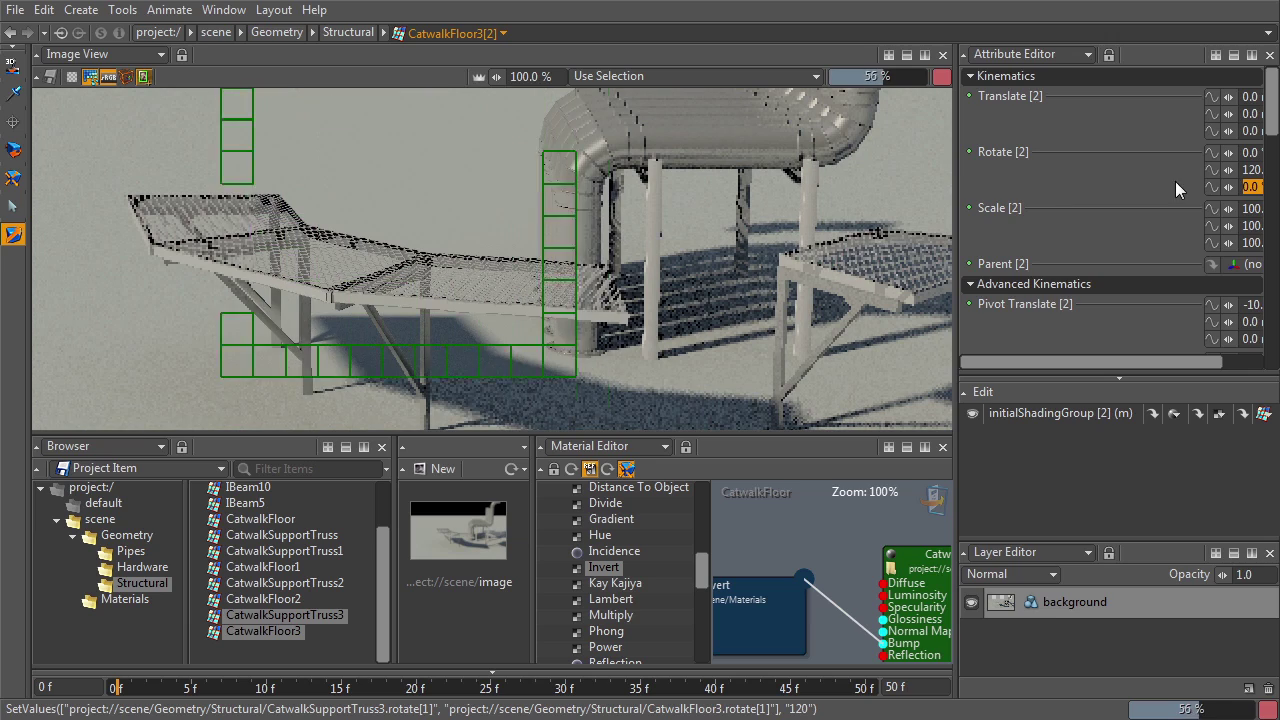
Change the Y rotation of CatwalkSupportTruss3 and CatwalkFloor3 to 90°.
{"action": "left_click", "coordinate": [1268, 172]}
{"action": "left_click", "coordinate": [1268, 130]}
{"action": "double_click", "coordinate": [1249, 172]}
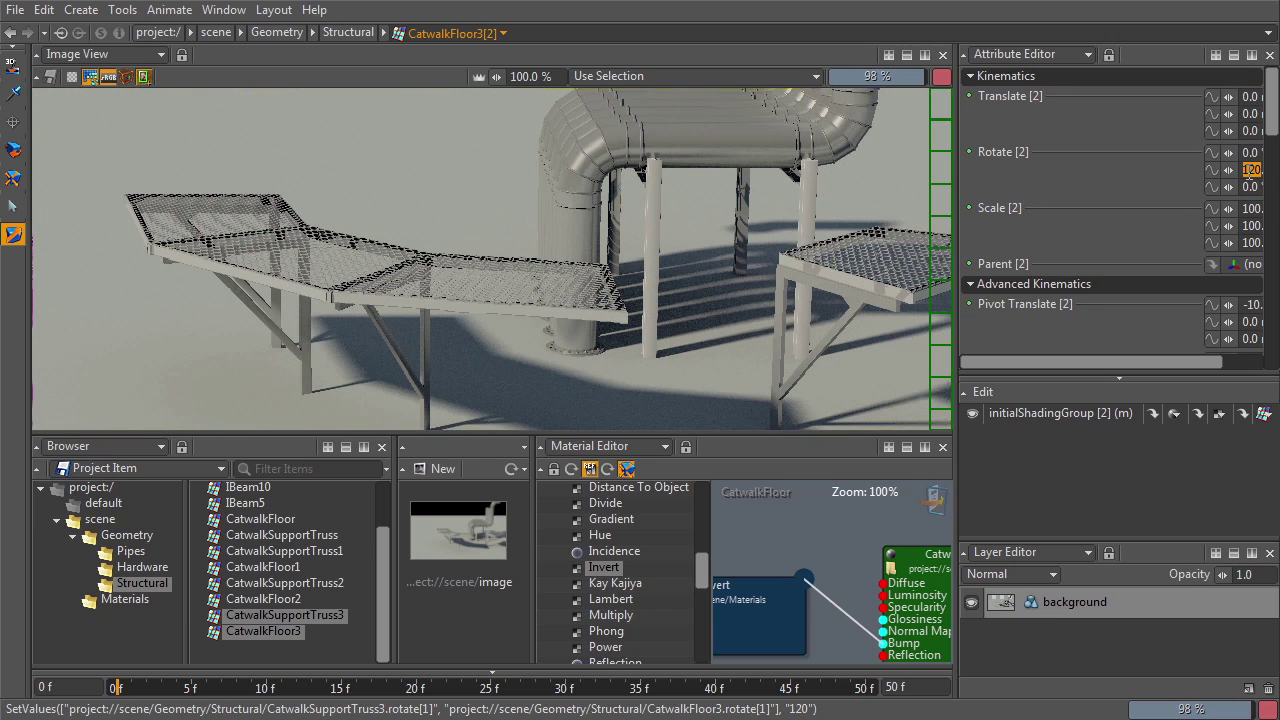
{"action": "type", "text": "90"}
{"action": "key", "text": "Return"}
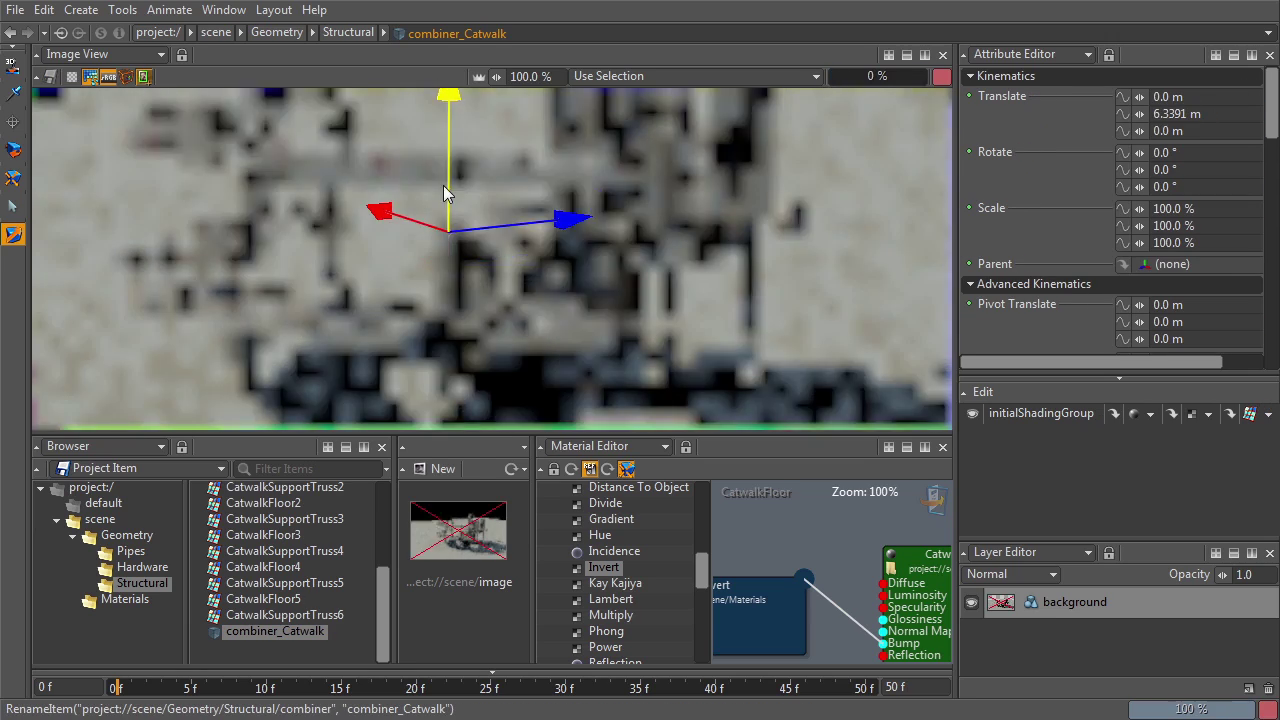
Raise the combiner_Catwalk assembly to a Y translation of 15 m.
{"action": "left_click_drag", "start_coordinate": [443, 185], "coordinate": [443, 170]}
{"action": "right_click_drag", "start_coordinate": [655, 269], "coordinate": [570, 220], "text": "alt"}
{"action": "middle_click_drag", "start_coordinate": [570, 130], "coordinate": [570, 316], "text": "alt"}
{"action": "right_click_drag", "start_coordinate": [600, 290], "coordinate": [533, 255], "text": "alt"}
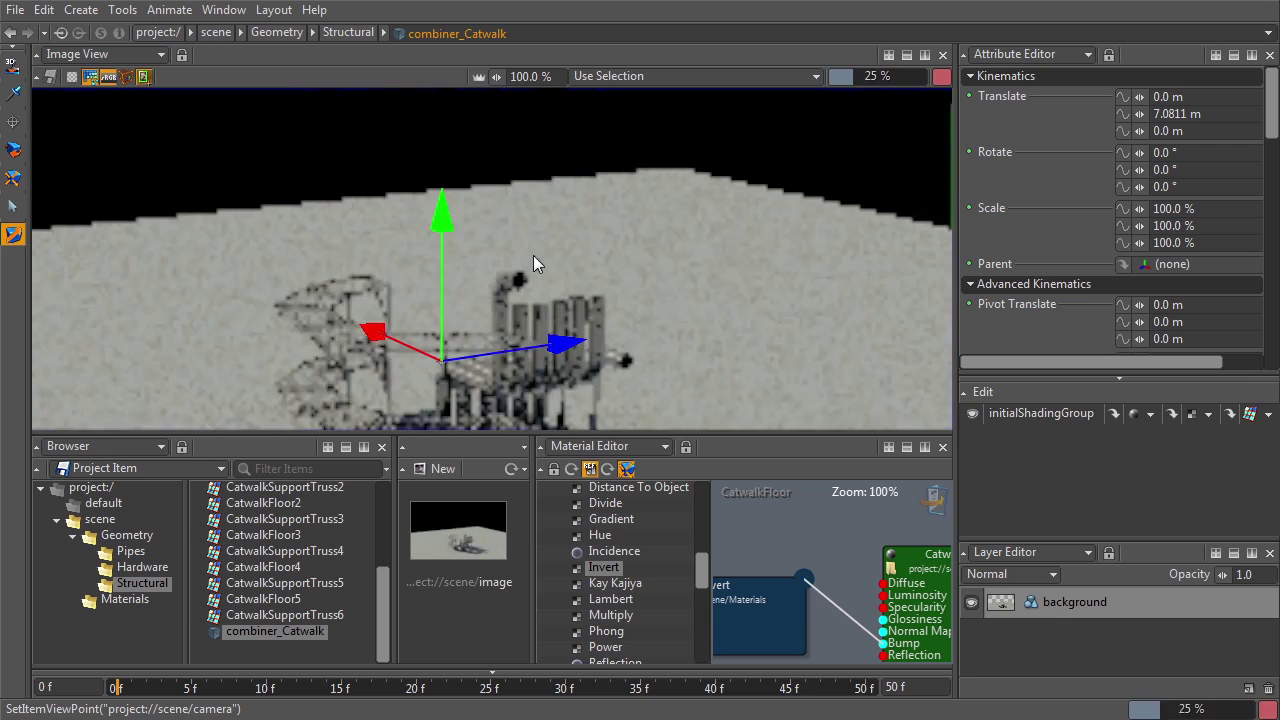
{"action": "middle_click_drag", "start_coordinate": [533, 255], "coordinate": [565, 190], "text": "alt"}
{"action": "left_click_drag", "start_coordinate": [474, 274], "coordinate": [474, 243]}
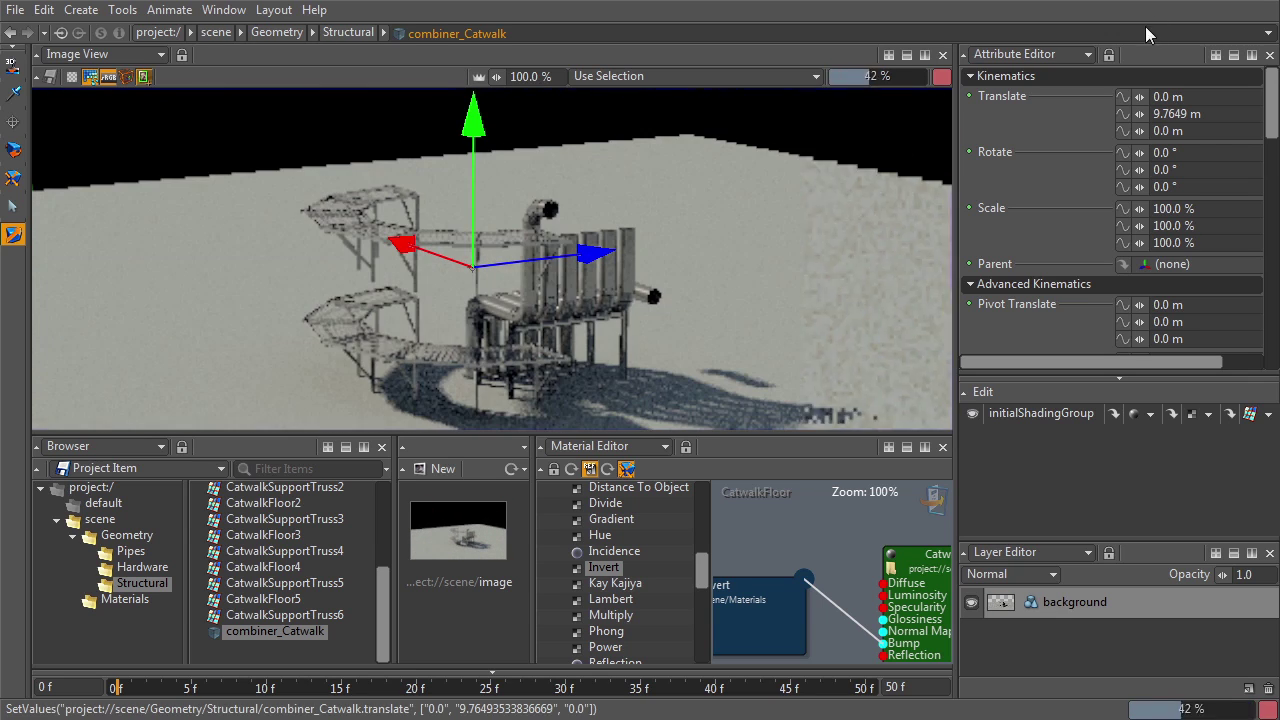
{"action": "left_click", "coordinate": [1170, 113]}
{"action": "type", "text": "150"}
{"action": "key", "text": "Tab"}
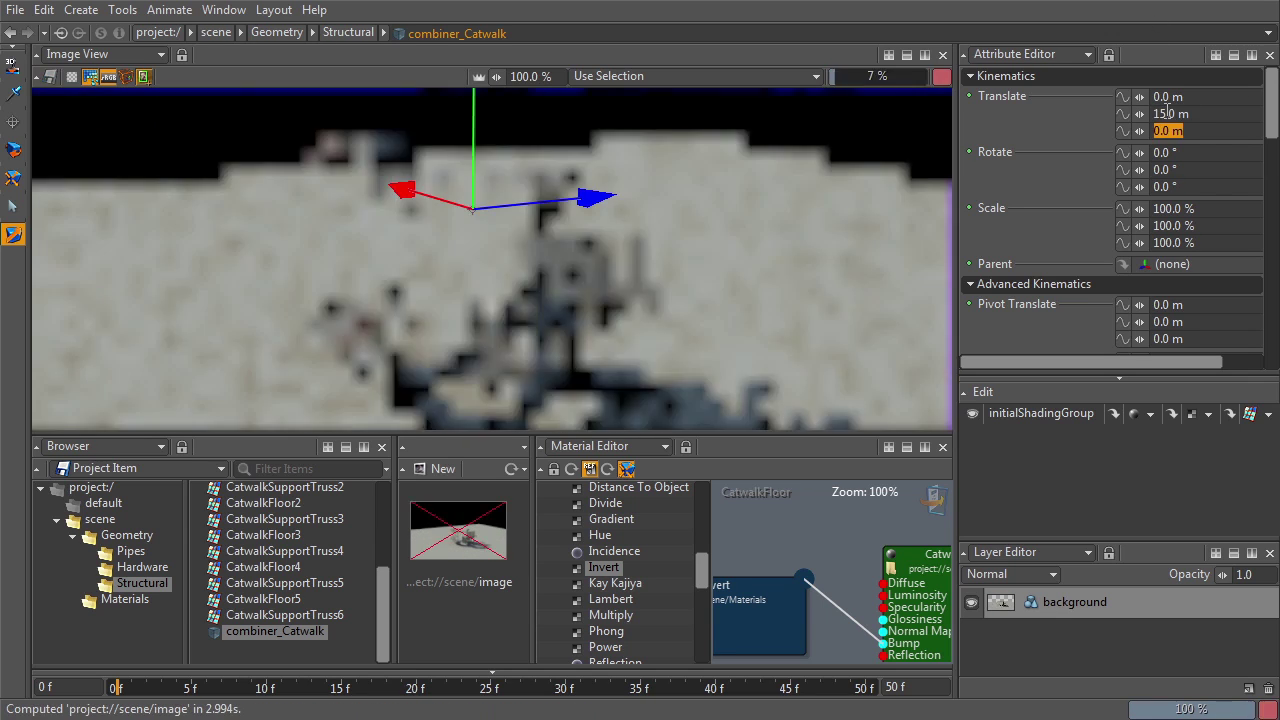
{"action": "right_click_drag", "start_coordinate": [600, 270], "coordinate": [530, 240], "text": "alt"}
{"action": "middle_click_drag", "start_coordinate": [530, 240], "coordinate": [522, 302], "text": "alt"}
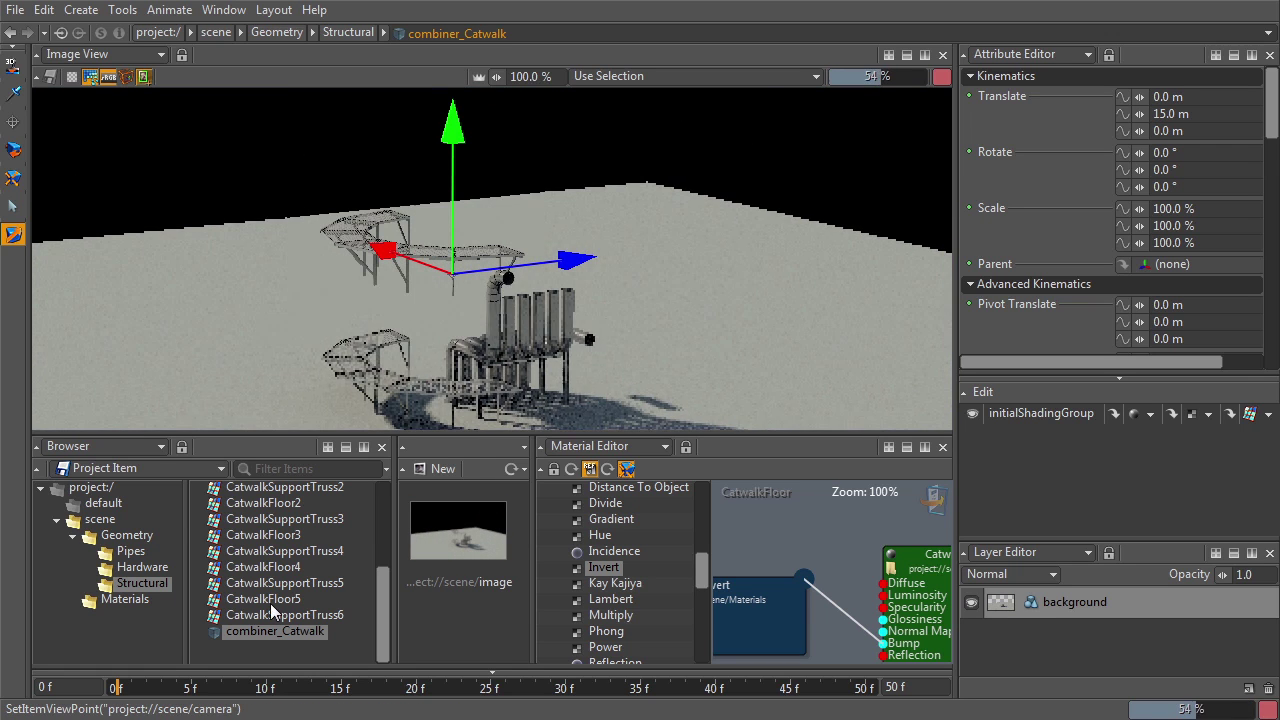
Duplicate combiner_Catwalk.
{"action": "left_click", "coordinate": [259, 631]}
{"action": "key", "text": "ctrl+c"}
{"action": "key", "text": "ctrl+v"}
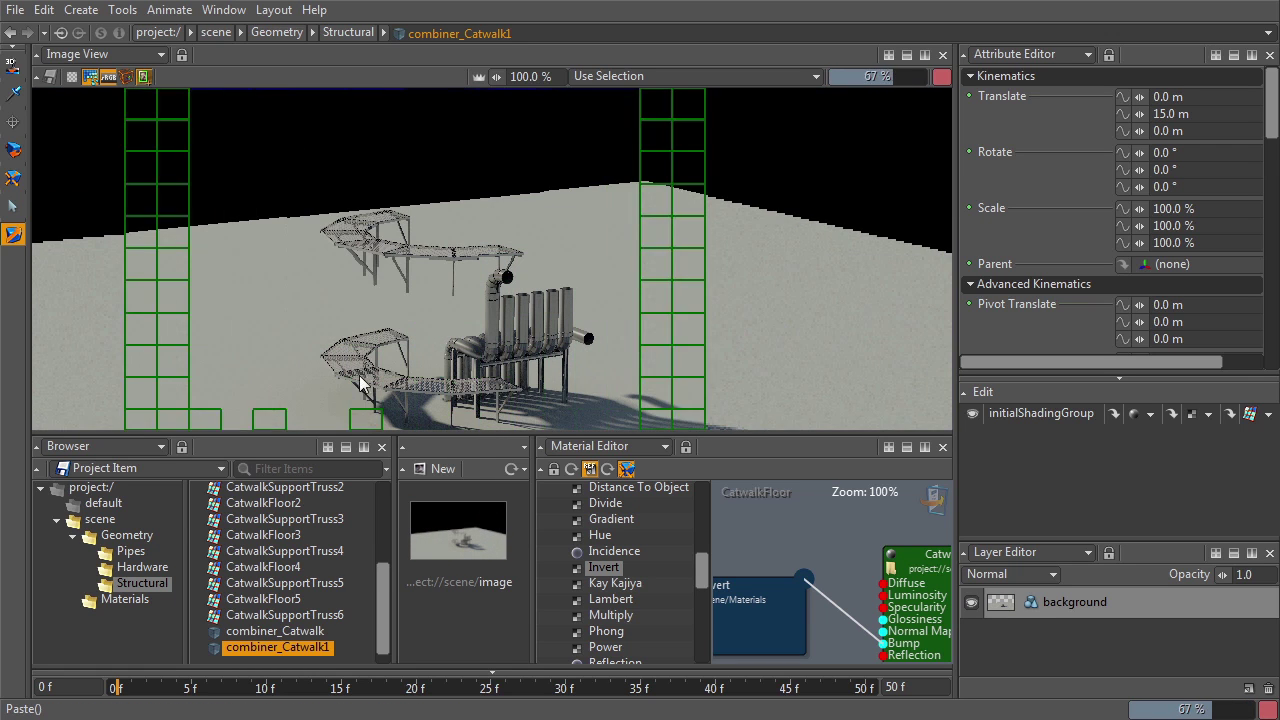
{"action": "left_click", "coordinate": [340, 252]}
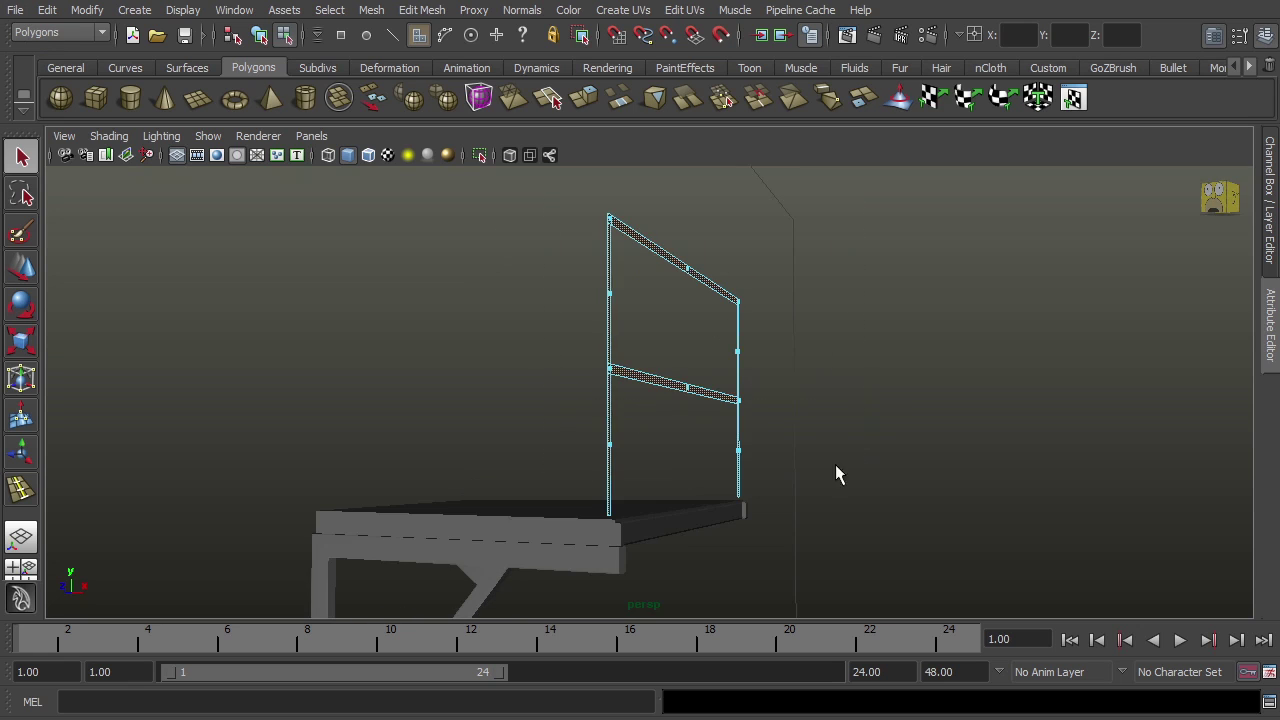
Extrude the selected faces of the catwalk railing's posts and rails.
{"action": "left_click_drag", "start_coordinate": [838, 471], "coordinate": [672, 349], "text": "alt"}
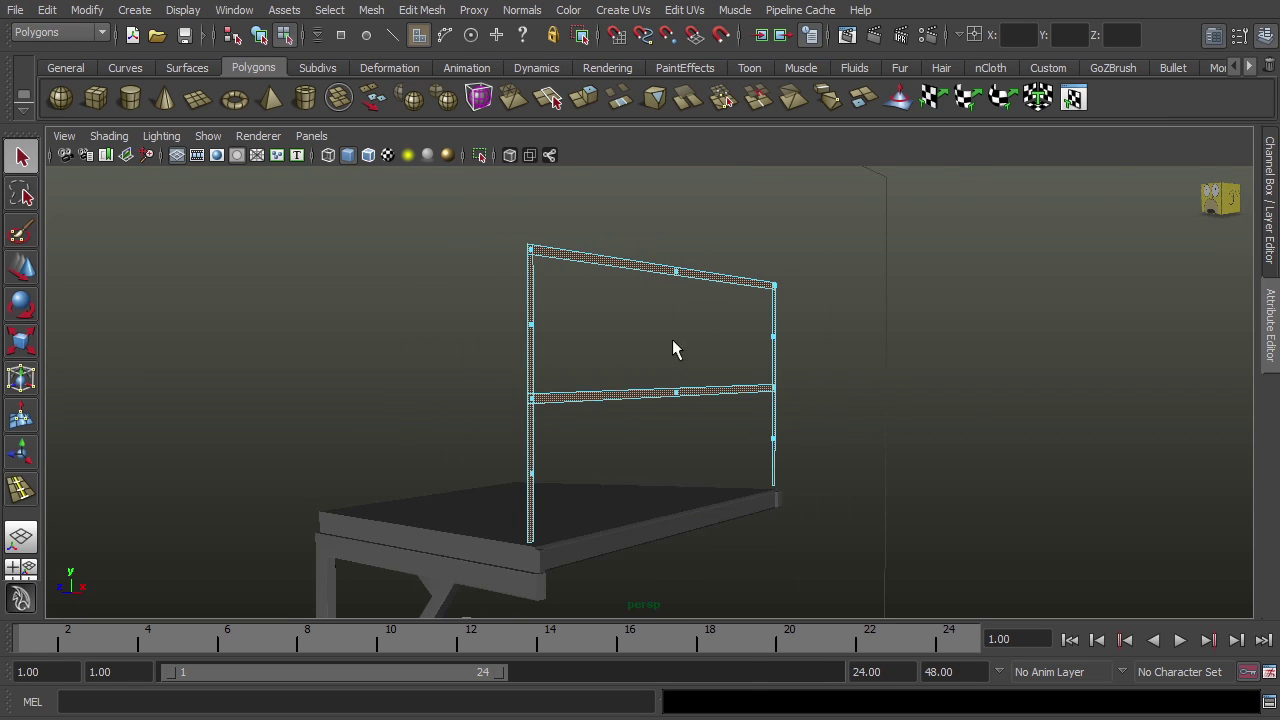
{"action": "right_click", "coordinate": [677, 393], "text": "shift"}
{"action": "right_click_drag", "start_coordinate": [679, 422], "coordinate": [679, 439], "text": "shift"}
{"action": "left_click_drag", "start_coordinate": [690, 436], "coordinate": [890, 430], "text": "alt"}
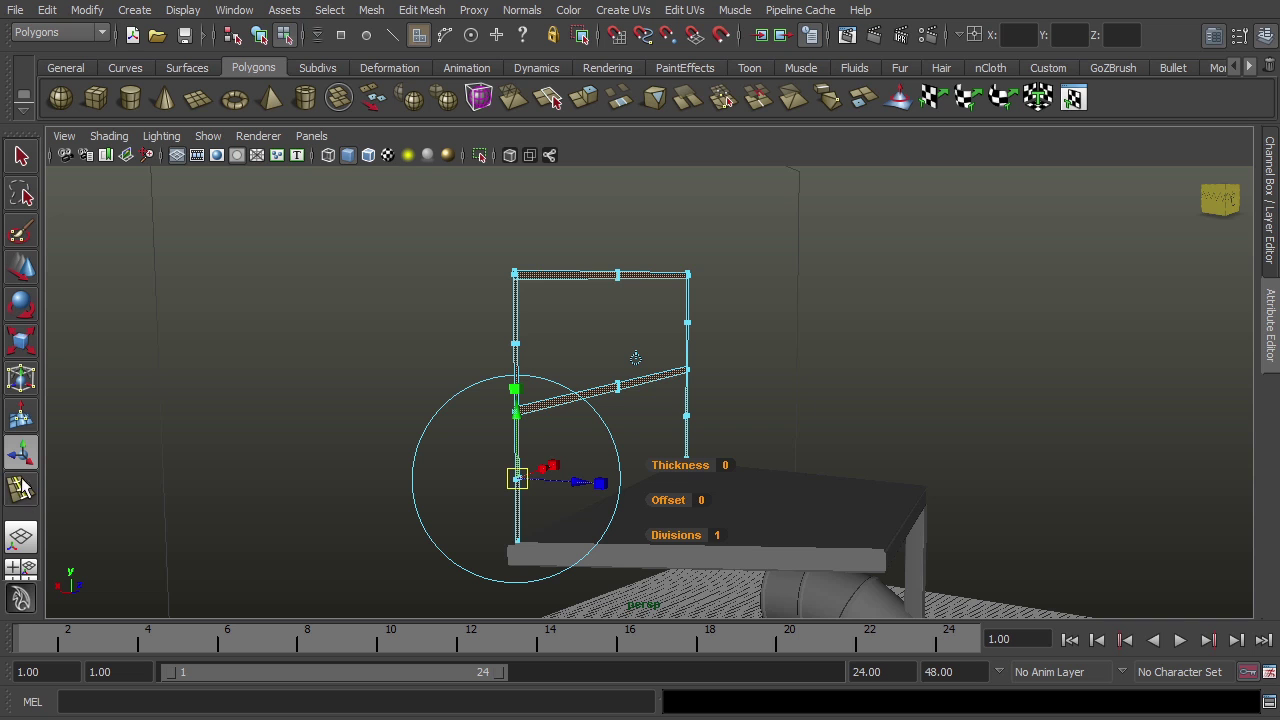
{"action": "left_click_drag", "start_coordinate": [521, 491], "coordinate": [609, 443], "text": "alt"}
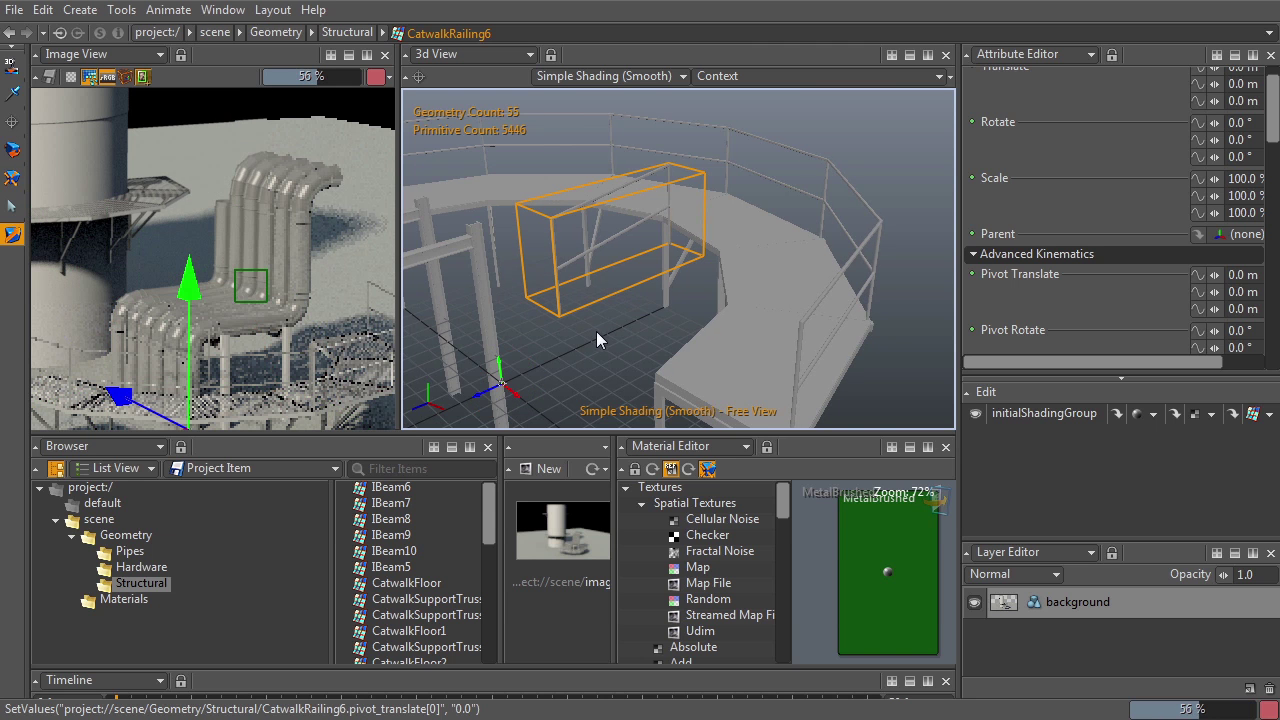
Move CatwalkRailing6 to an X translation of about 9.63 m on the catwalk's outer edge and adjust its Y rotation.
{"action": "left_click_drag", "start_coordinate": [596, 340], "coordinate": [769, 402], "text": "alt"}
{"action": "left_click_drag", "start_coordinate": [756, 288], "coordinate": [672, 283], "text": "alt"}
{"action": "scroll", "coordinate": [1230, 122], "scroll_direction": "up", "scroll_amount": 2}
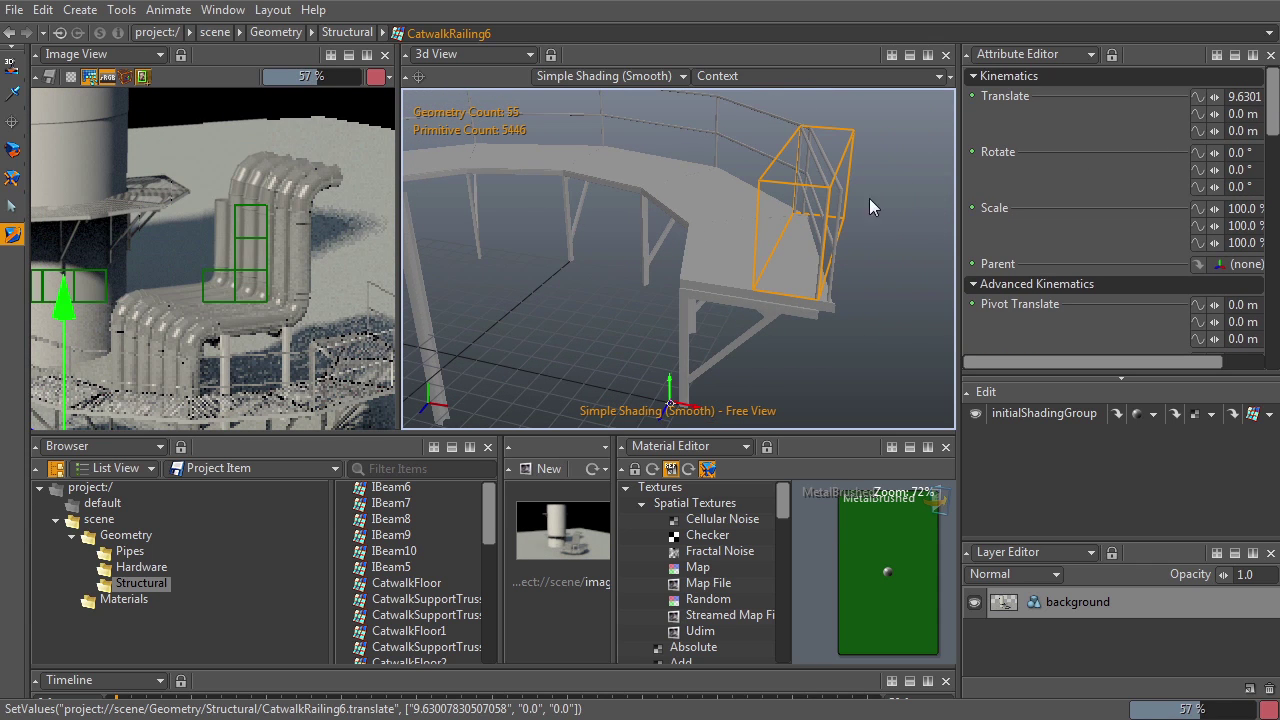
{"action": "middle_click_drag", "start_coordinate": [1240, 170], "coordinate": [1264, 170]}
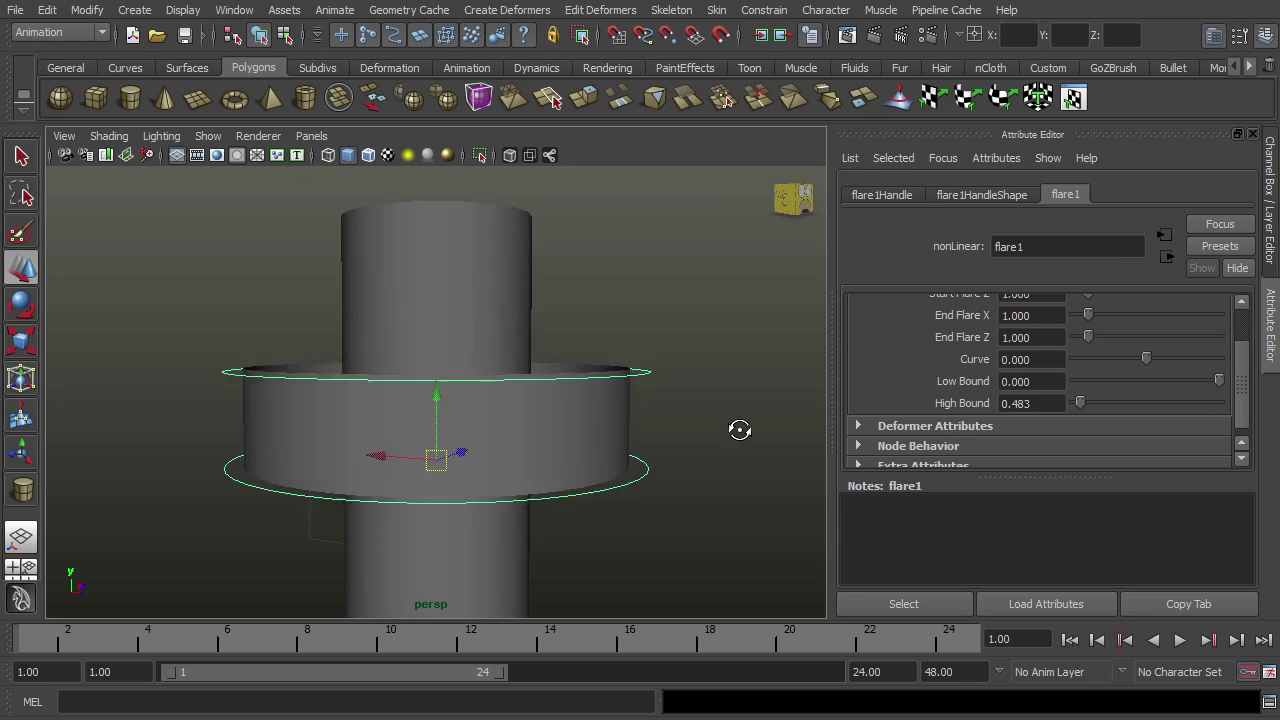
Set flare1's High Bound to 0.5 and taper the skirt with End Flare X 0.5 and End Flare Z about 0.55.
{"action": "left_click_drag", "start_coordinate": [740, 429], "coordinate": [747, 432], "text": "alt"}
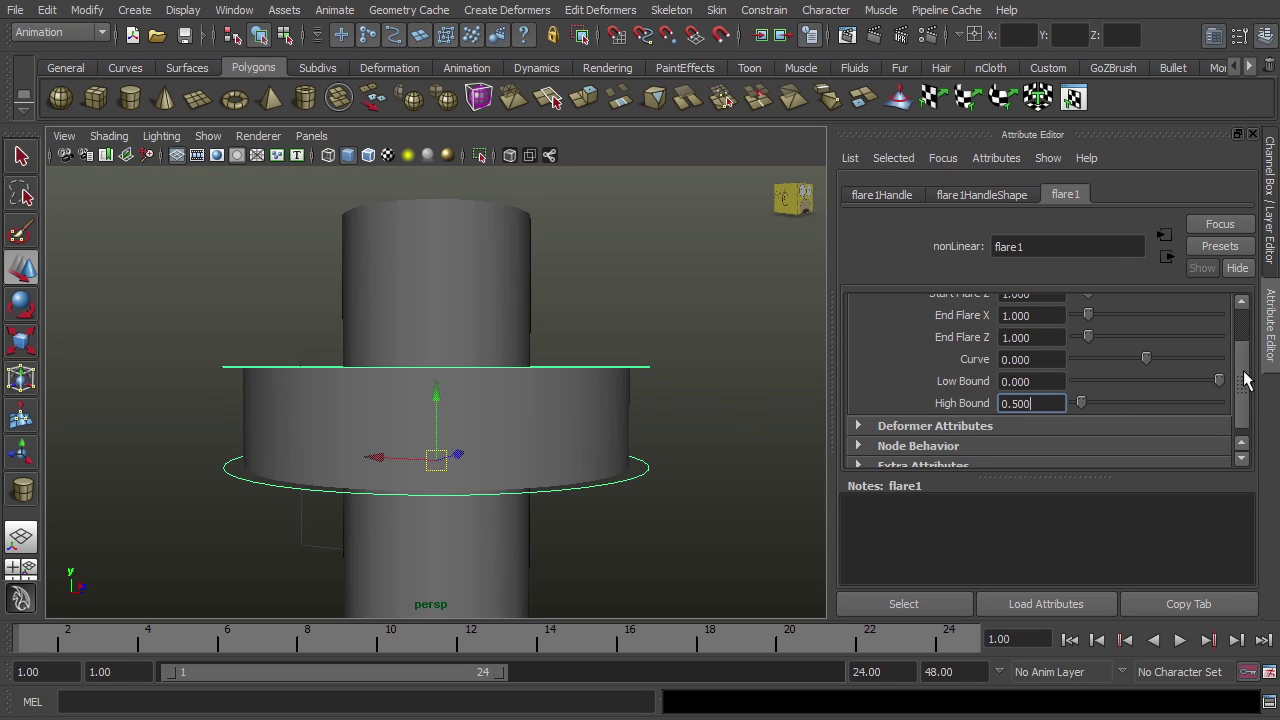
{"action": "left_click_drag", "start_coordinate": [1245, 378], "coordinate": [1248, 343]}
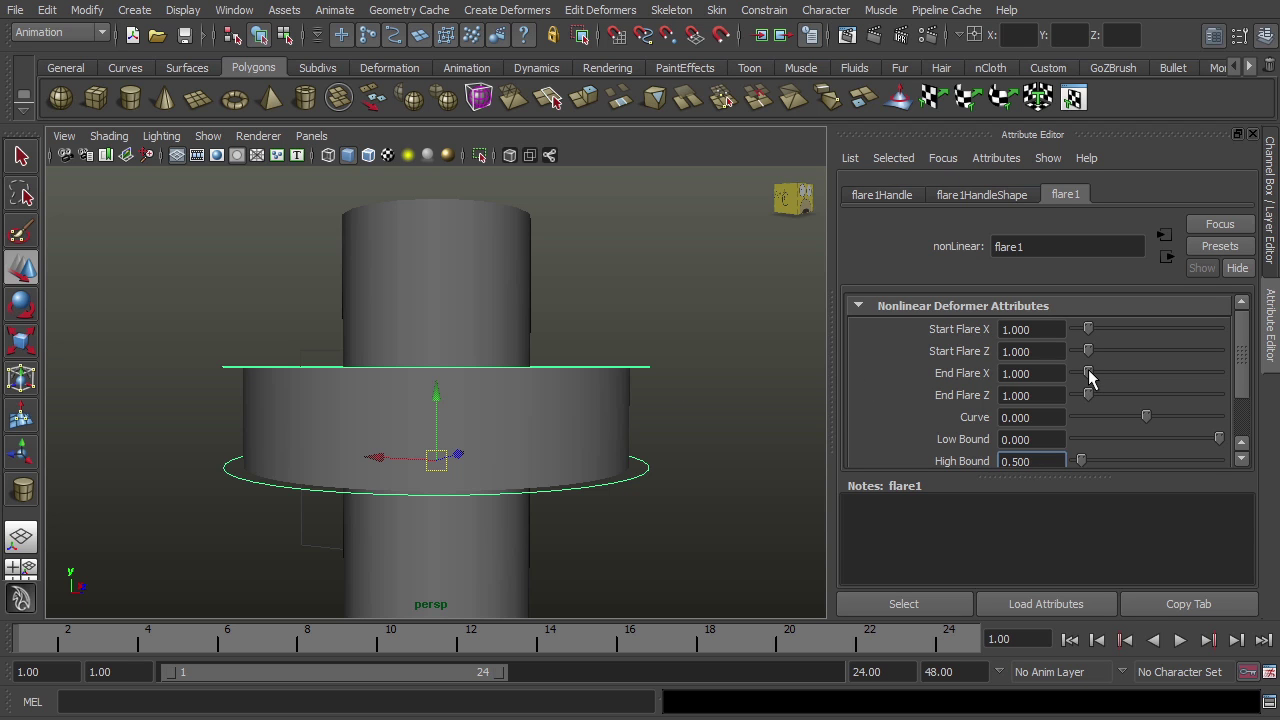
{"action": "left_click_drag", "start_coordinate": [1090, 378], "coordinate": [1080, 373]}
{"action": "left_click_drag", "start_coordinate": [656, 366], "coordinate": [570, 400], "text": "alt"}
{"action": "left_click_drag", "start_coordinate": [1088, 395], "coordinate": [1081, 395]}
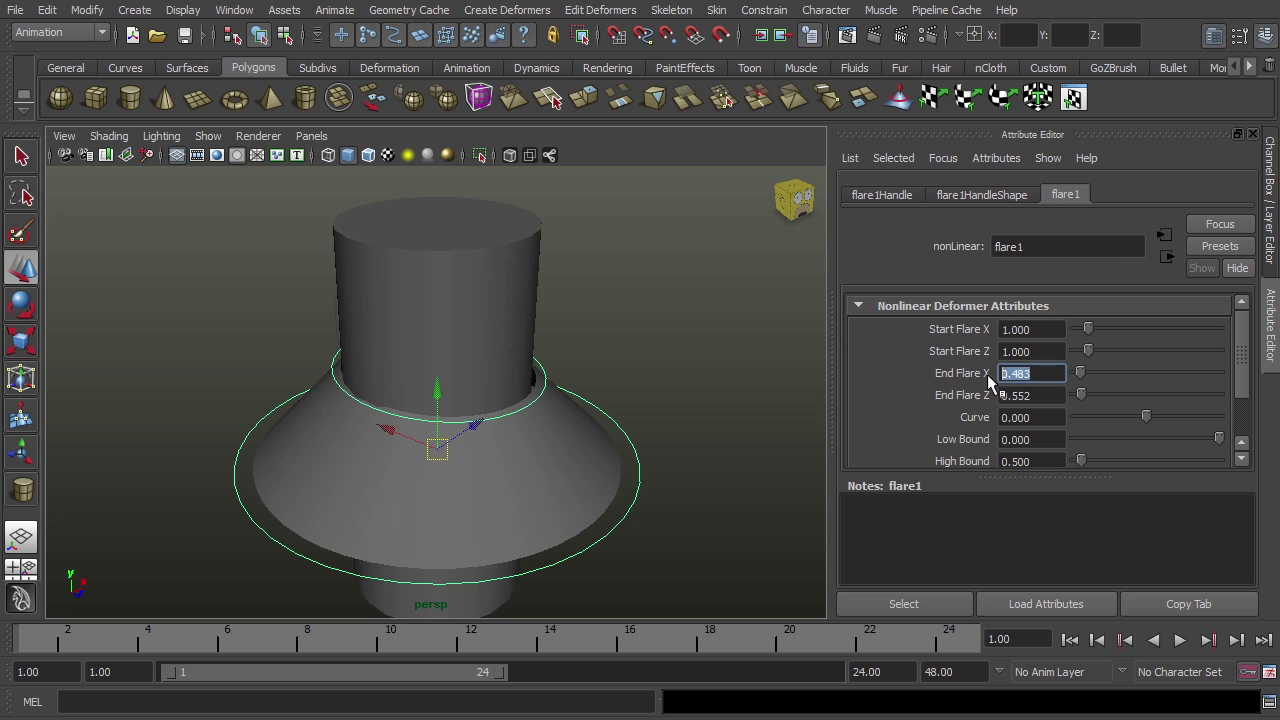
{"action": "type", "text": ".5"}
{"action": "key", "text": "Tab"}
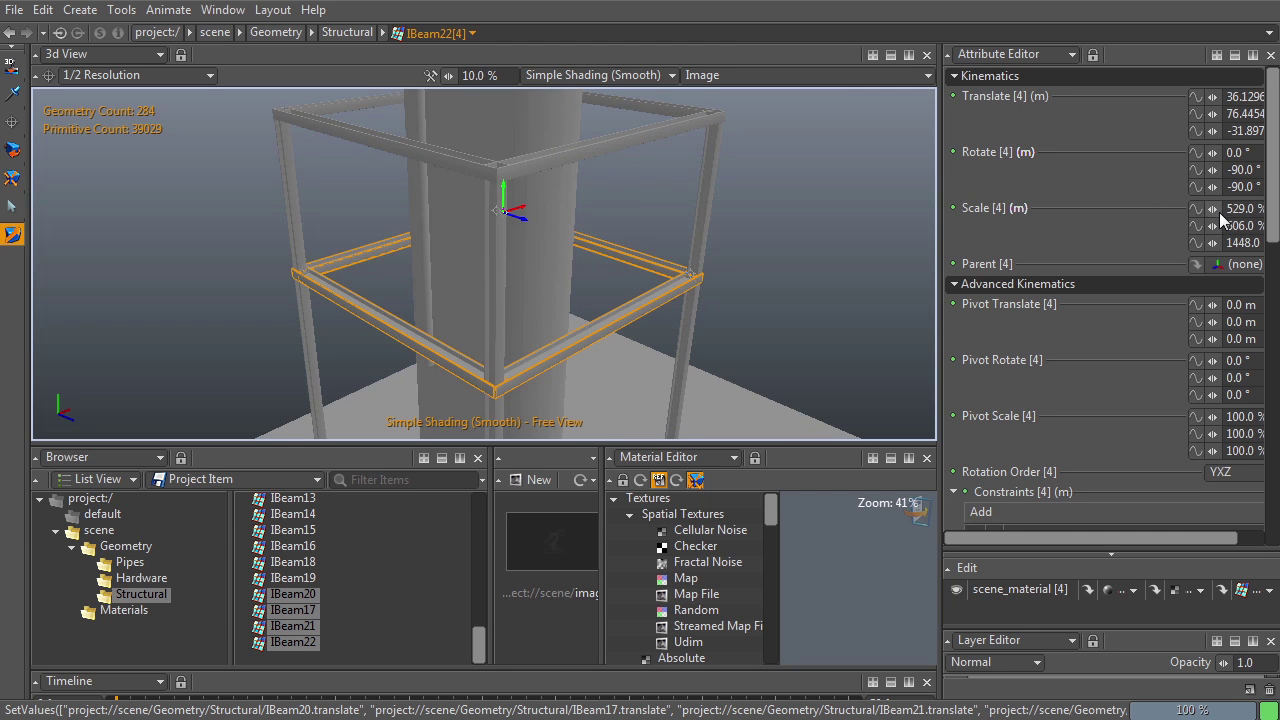
Adjust the scale of the four horizontal crossbeams IBeam17, IBeam20, IBeam21 and IBeam22.
{"action": "mouse_move", "coordinate": [1213, 208]}
{"action": "left_mouse_down"}
{"action": "mouse_move", "coordinate": [1233, 263]}
{"action": "mouse_move", "coordinate": [1213, 226]}
{"action": "left_mouse_up"}
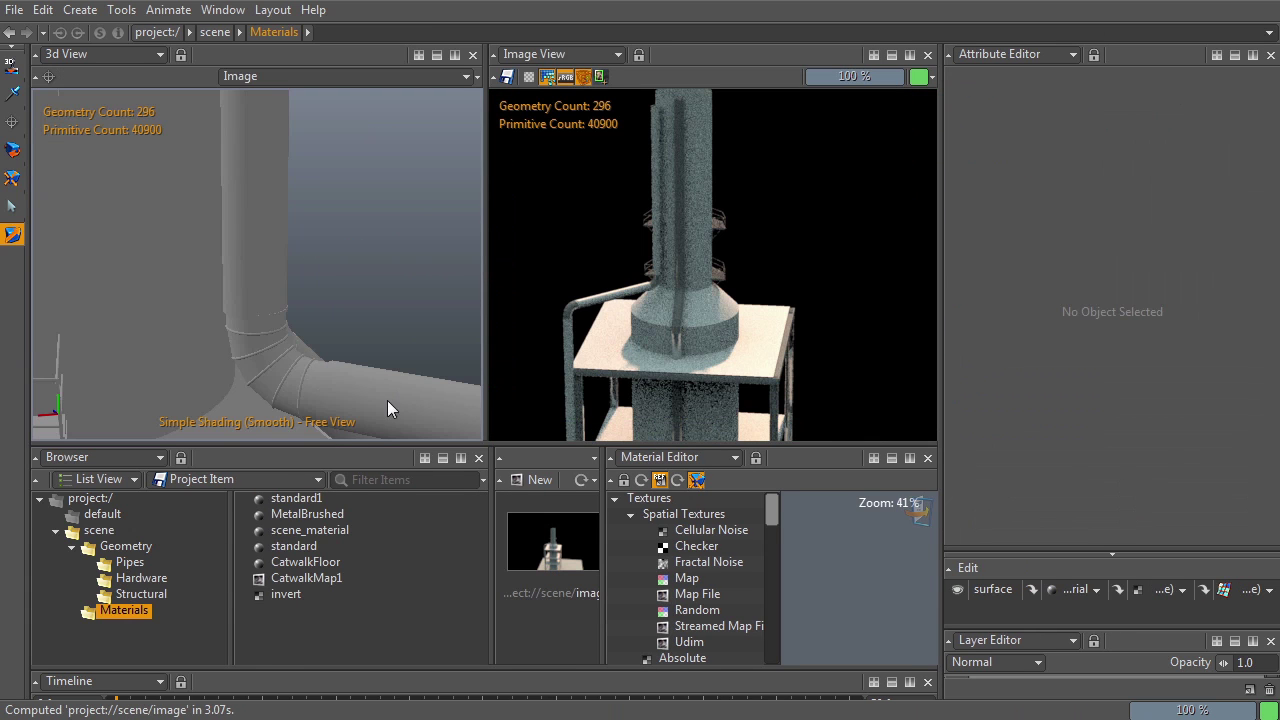
Assign the MetalBrushed material to the pipe sections around the smokestack platform.
{"action": "left_click_drag", "start_coordinate": [289, 511], "coordinate": [318, 378]}
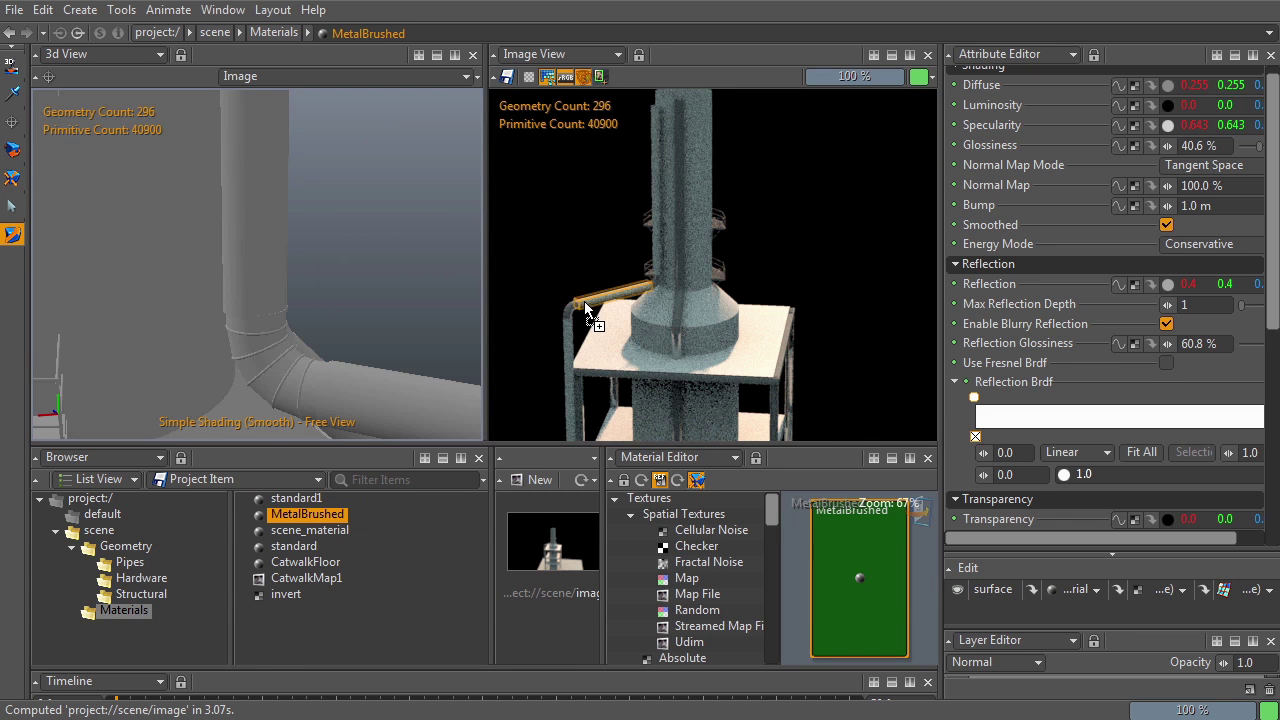
{"action": "left_click_drag", "start_coordinate": [298, 514], "coordinate": [568, 345]}
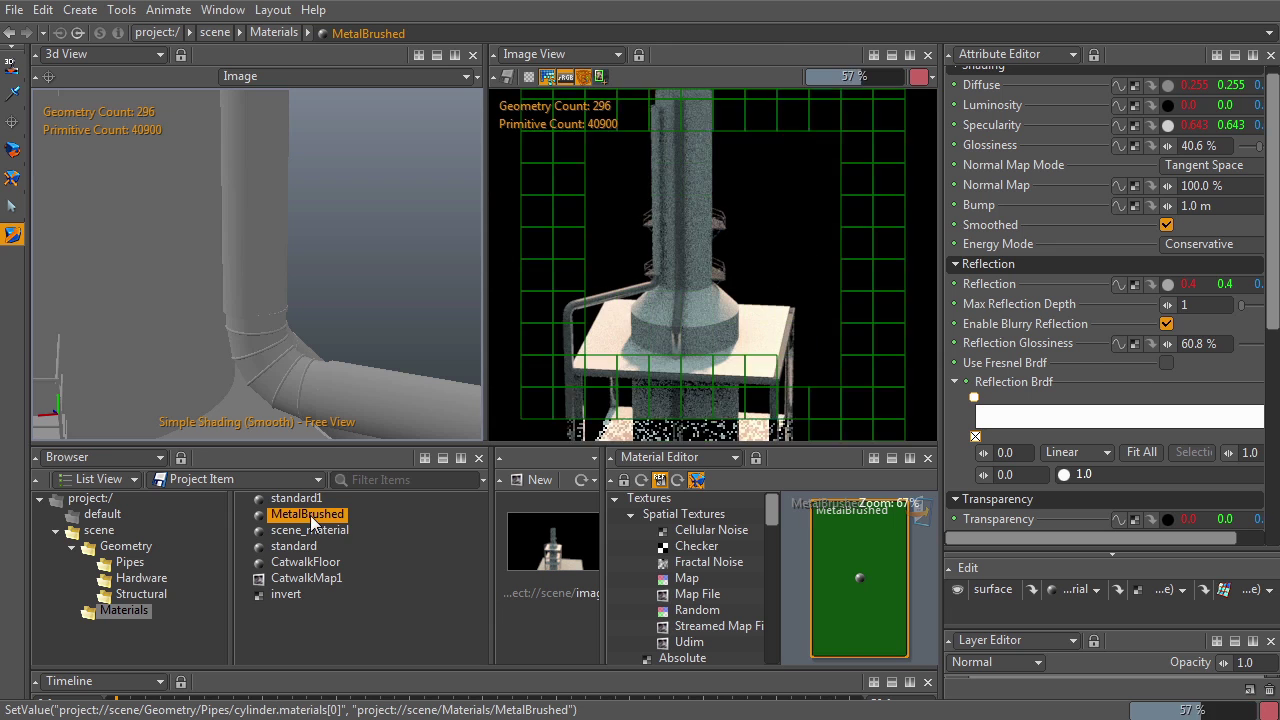
{"action": "left_click_drag", "start_coordinate": [309, 516], "coordinate": [600, 304]}
{"action": "left_click_drag", "start_coordinate": [656, 245], "coordinate": [656, 245]}
{"action": "left_click_drag", "start_coordinate": [308, 512], "coordinate": [601, 355]}
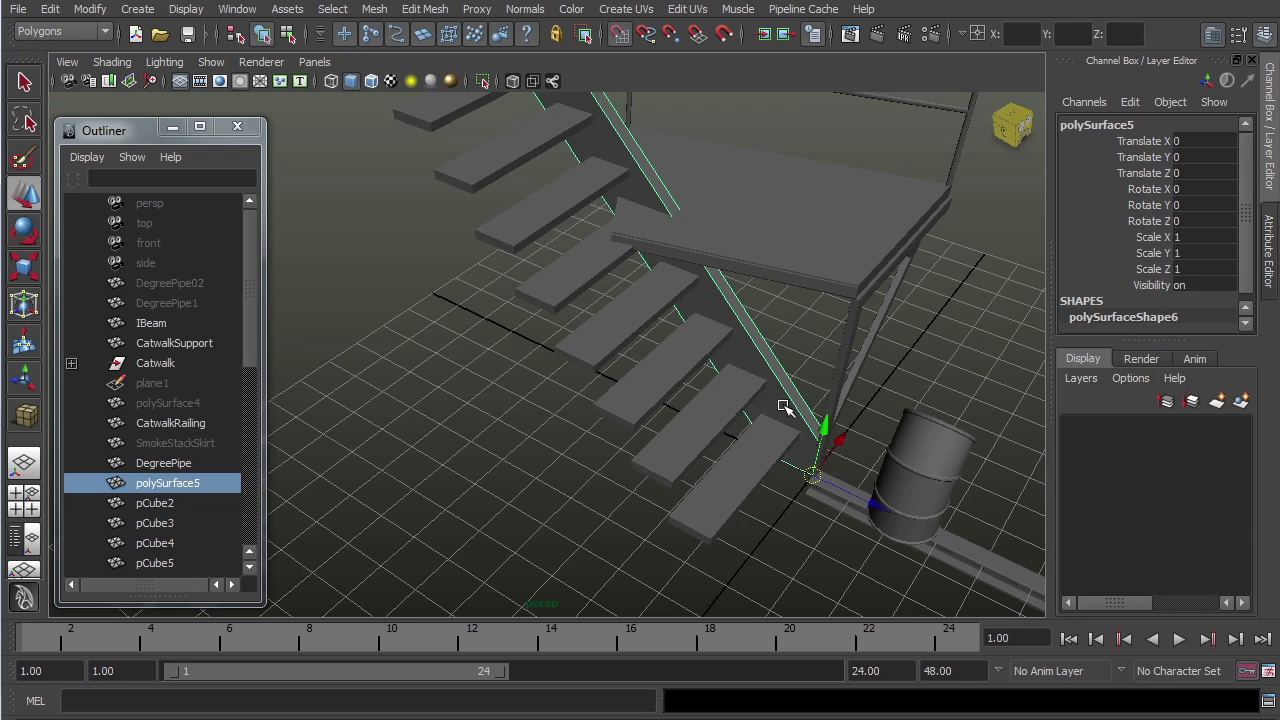
Reposition the stair stringer polySurface5 beside the treads.
{"action": "left_click_drag", "start_coordinate": [806, 498], "coordinate": [748, 585]}
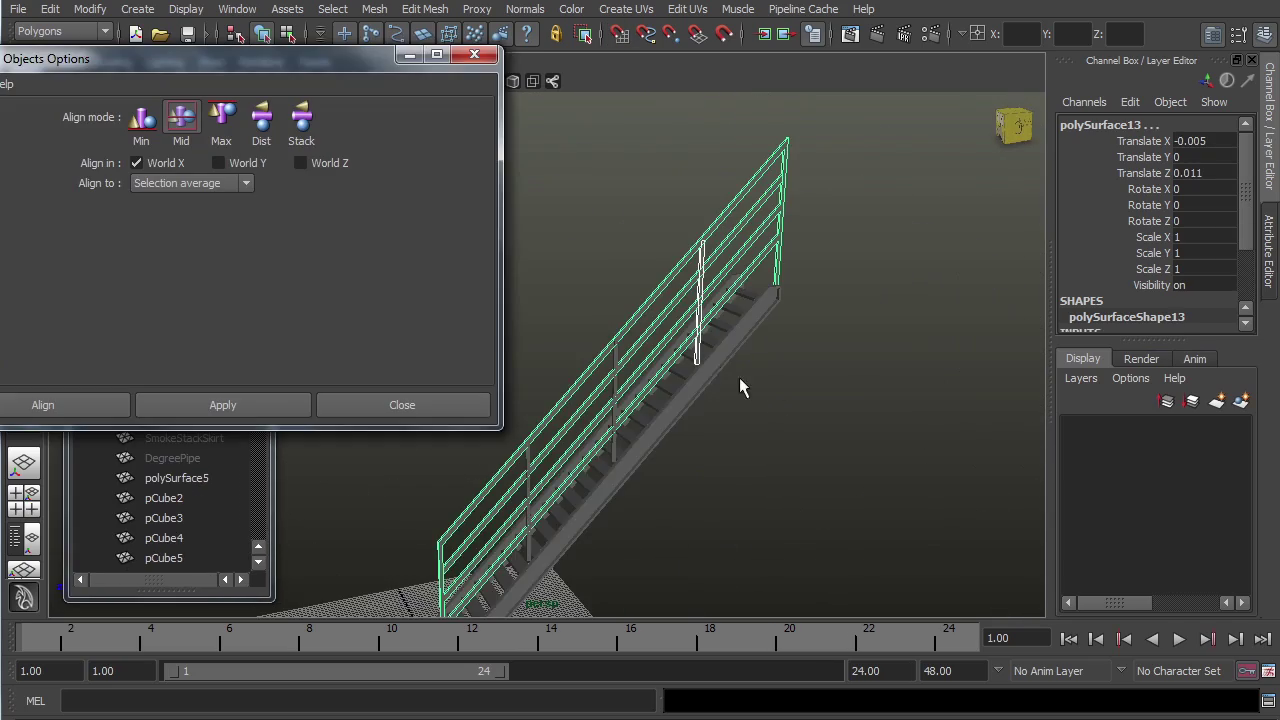
{"action": "left_click_drag", "start_coordinate": [740, 383], "coordinate": [261, 486], "text": "alt"}
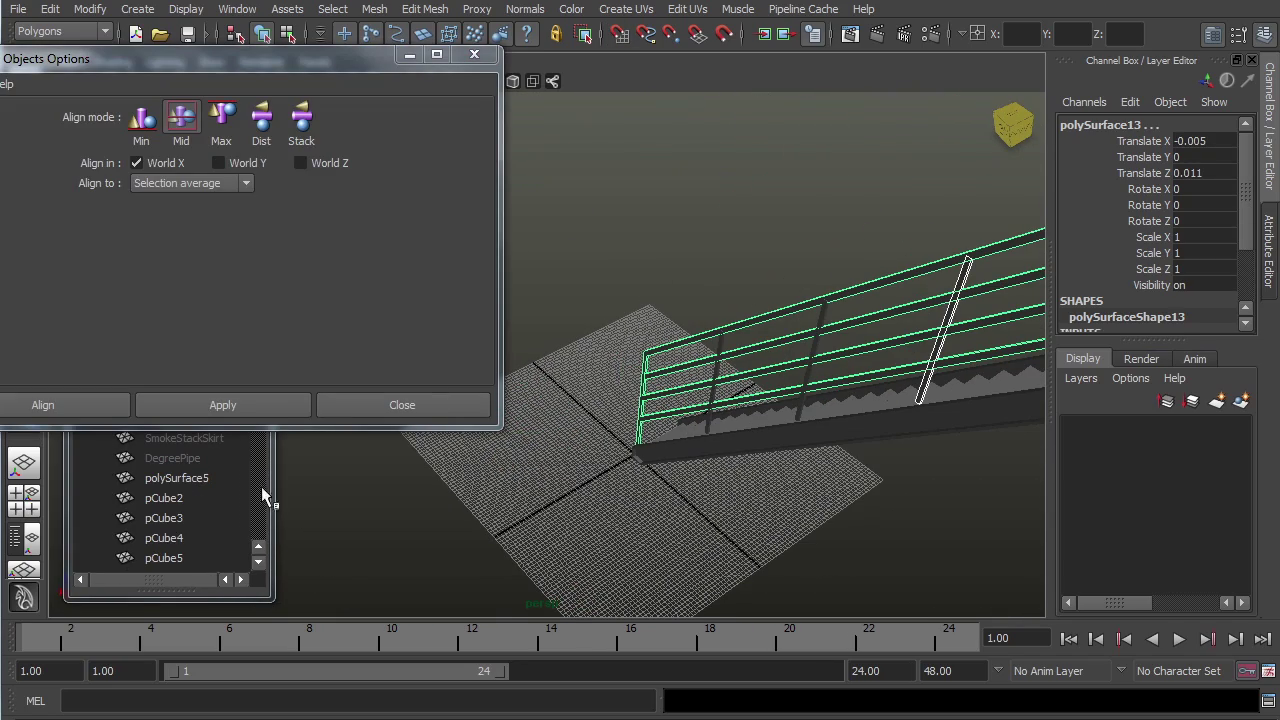
{"action": "left_click_drag", "start_coordinate": [133, 600], "coordinate": [133, 557]}
{"action": "left_click", "coordinate": [201, 172]}
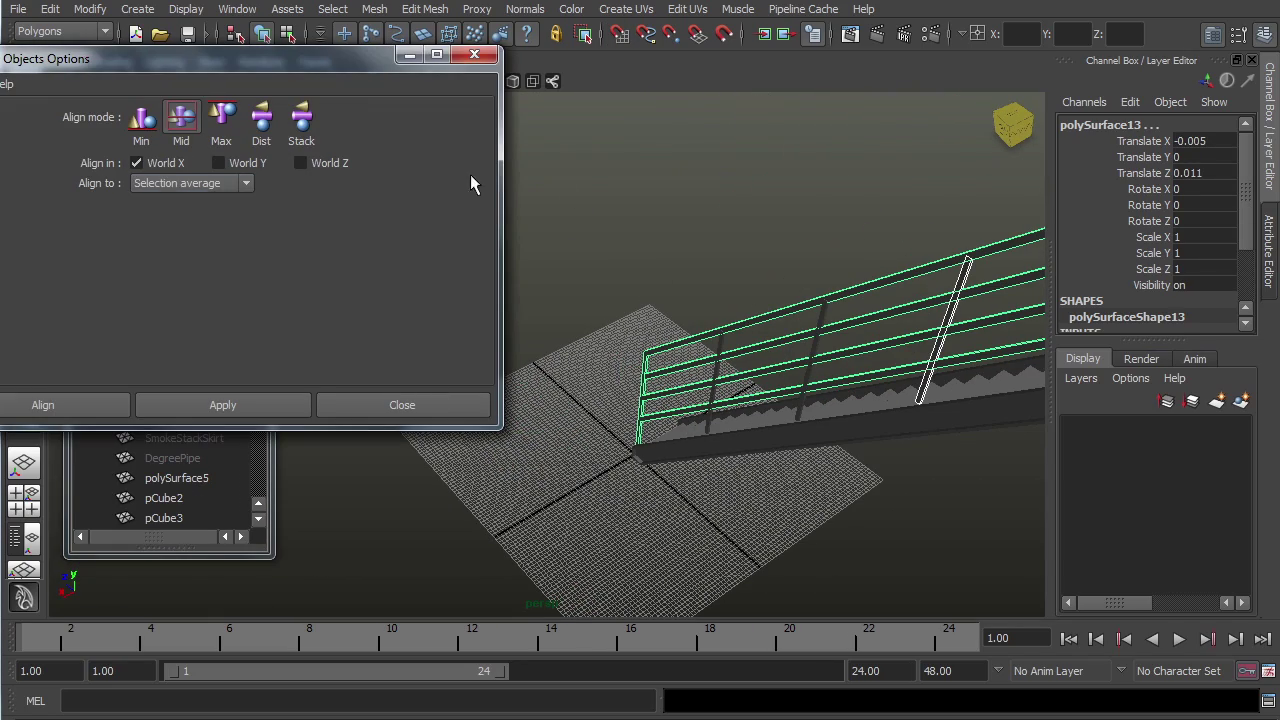
{"action": "left_click_drag", "start_coordinate": [510, 215], "coordinate": [567, 258], "text": "alt"}
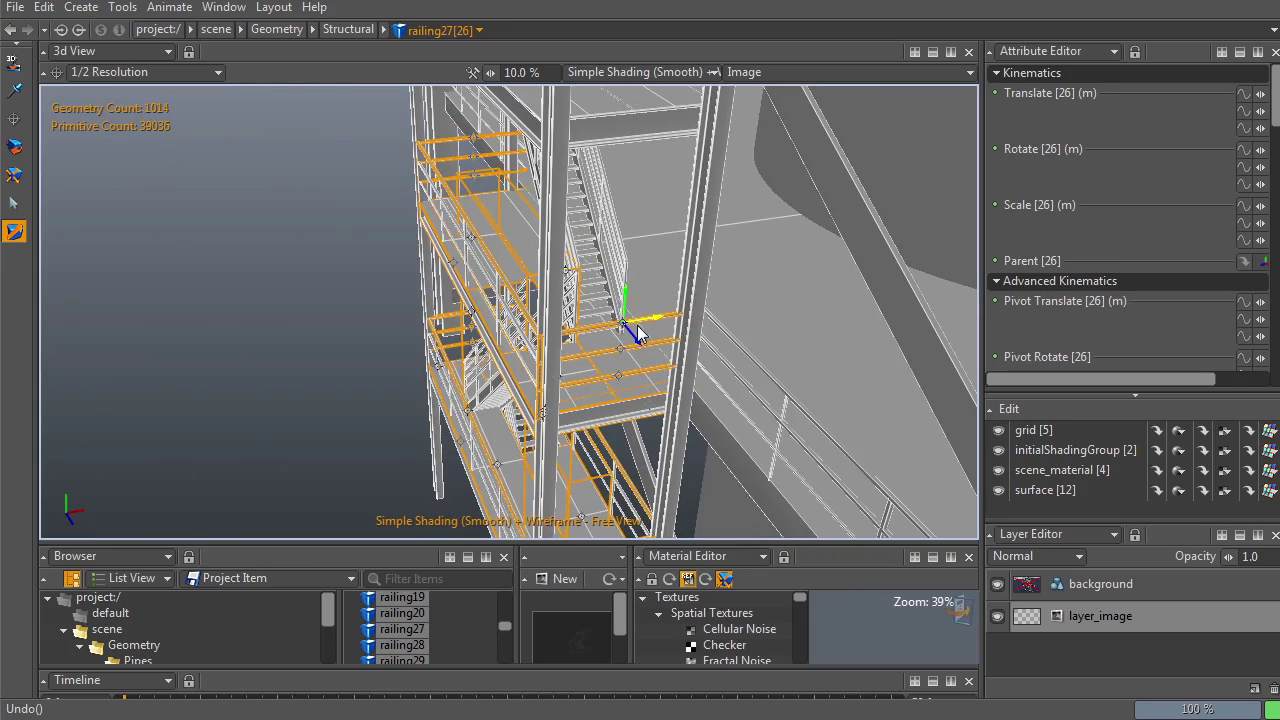
{"action": "left_click_drag", "start_coordinate": [637, 323], "coordinate": [640, 362]}
{"action": "key", "text": "ctrl+z"}
{"action": "right_click_drag", "start_coordinate": [640, 362], "coordinate": [735, 362], "text": "alt"}
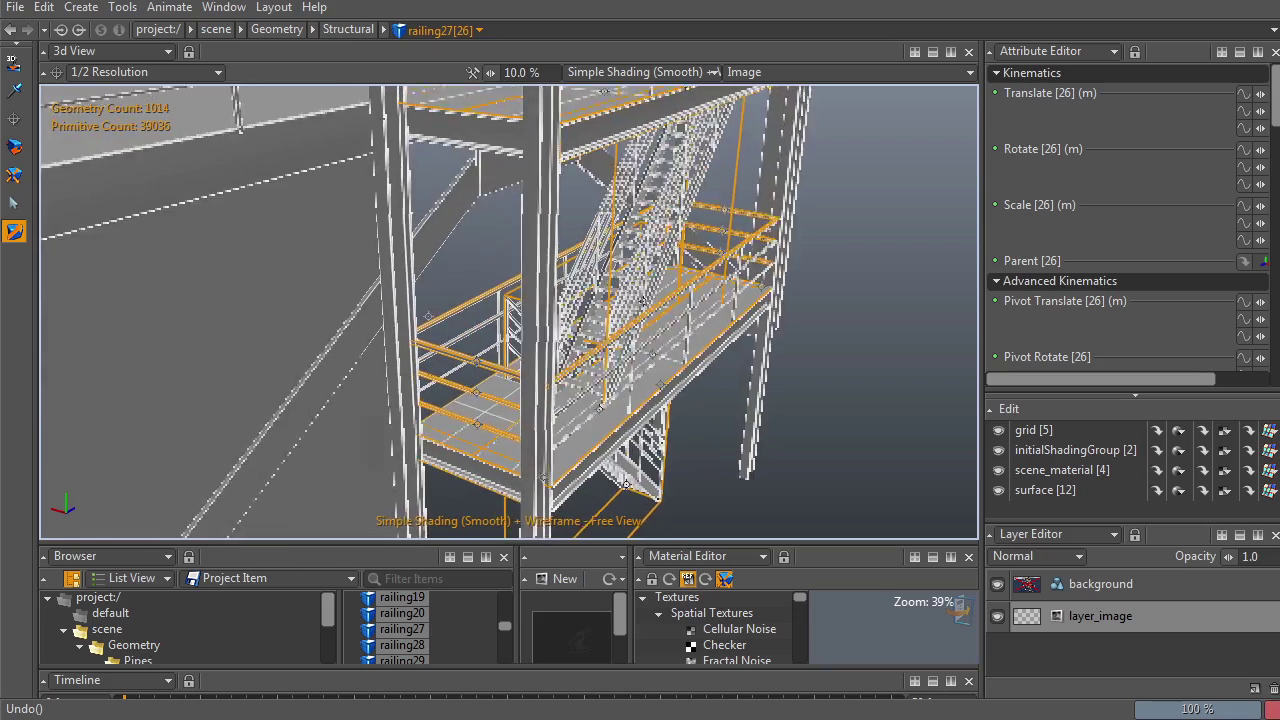
{"action": "left_click_drag", "start_coordinate": [560, 315], "coordinate": [817, 451], "text": "alt"}
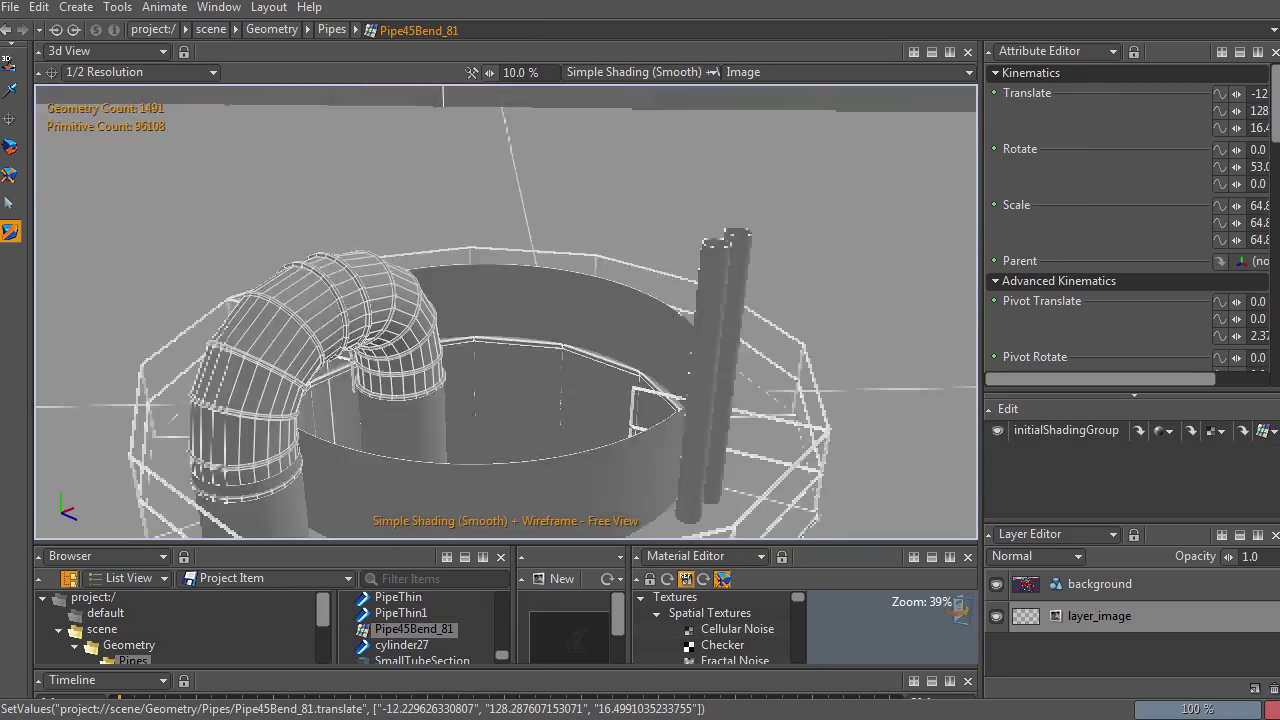
Adjust the arched pipe bends above the stack rim and position cylinder17 under their inner end at about -3.38, 231.74, -1.83 m.
{"action": "left_click_drag", "start_coordinate": [700, 330], "coordinate": [560, 120], "text": "alt"}
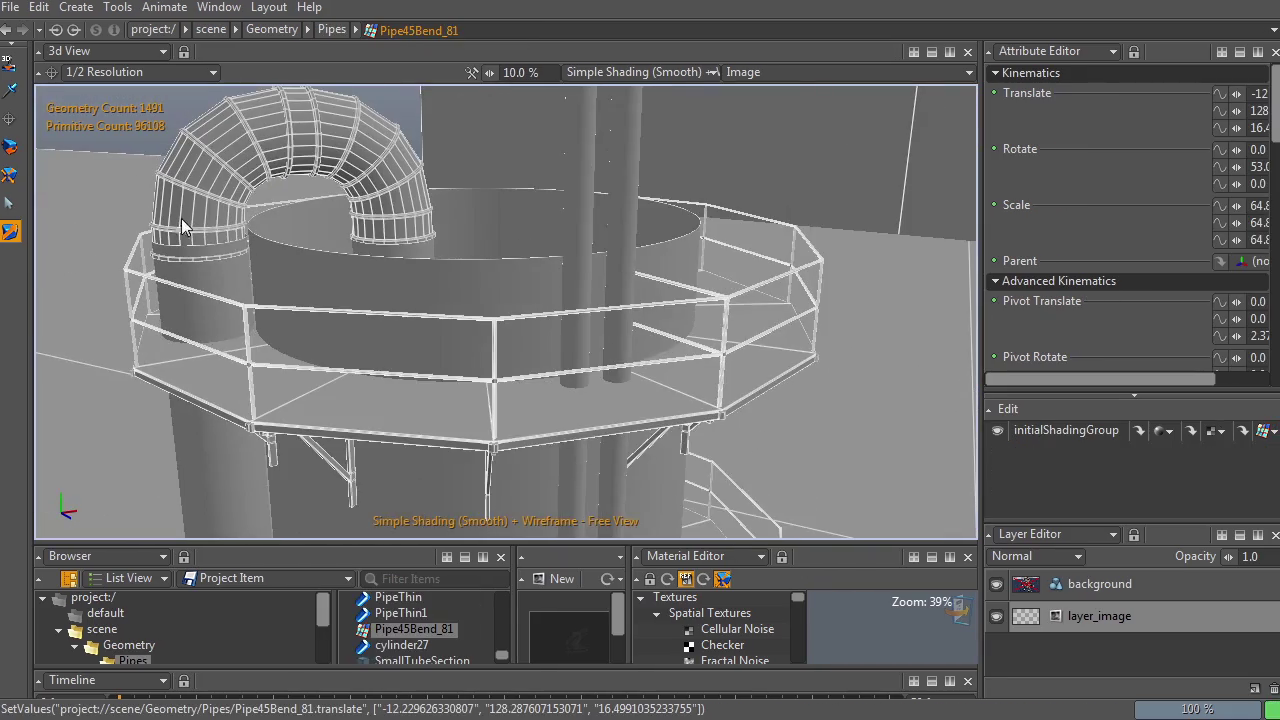
{"action": "left_click", "coordinate": [240, 173]}
{"action": "left_click", "coordinate": [376, 168], "text": "shift"}
{"action": "left_click_drag", "start_coordinate": [395, 204], "coordinate": [397, 208]}
{"action": "left_click", "coordinate": [413, 249]}
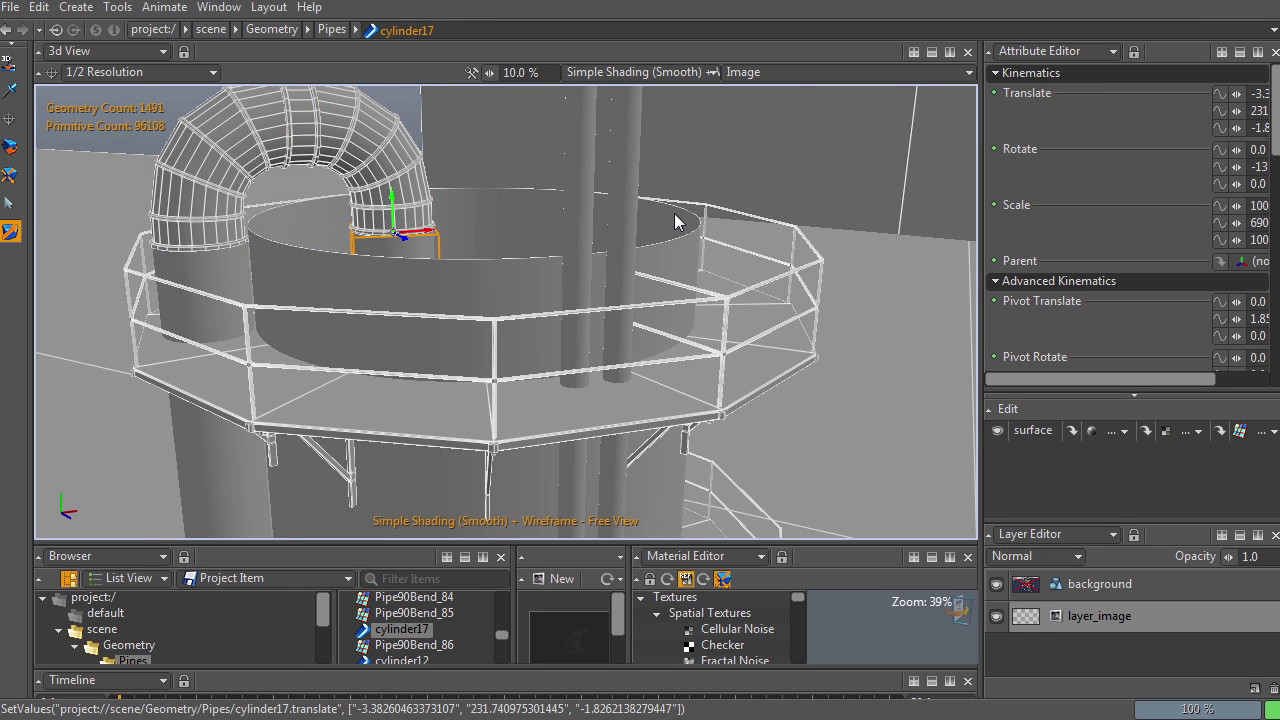
{"action": "left_click_drag", "start_coordinate": [673, 213], "coordinate": [666, 209], "text": "alt"}
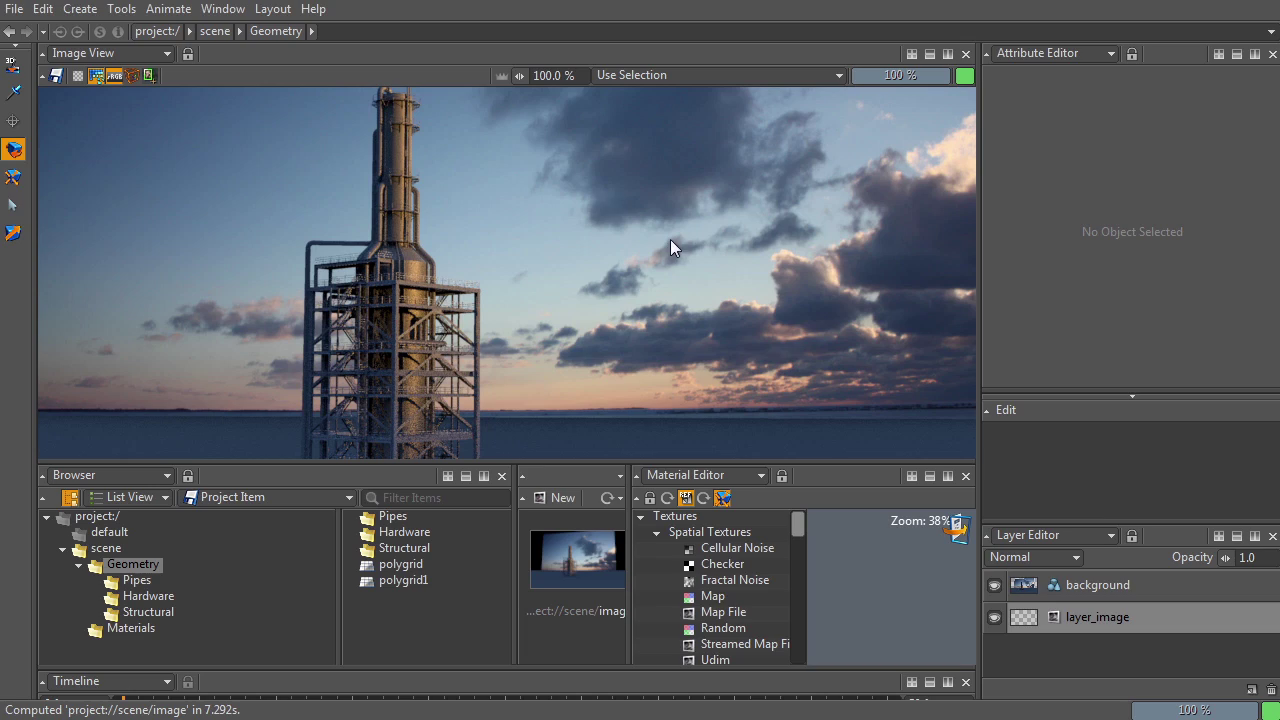
Move the duplicated tower2 along X away from tower1.
{"action": "left_click_drag", "start_coordinate": [697, 365], "coordinate": [594, 400], "text": "alt"}
{"action": "left_click_drag", "start_coordinate": [590, 250], "coordinate": [630, 259], "text": "alt"}
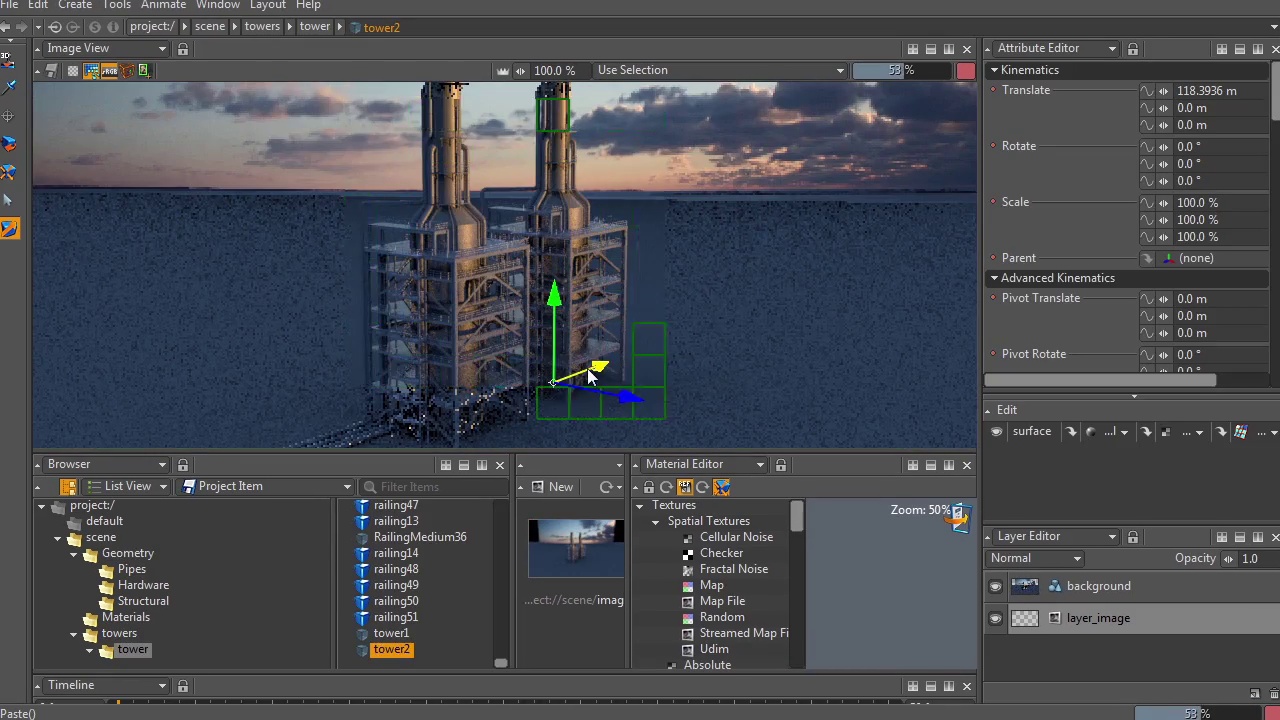
{"action": "left_click_drag", "start_coordinate": [590, 375], "coordinate": [671, 329]}
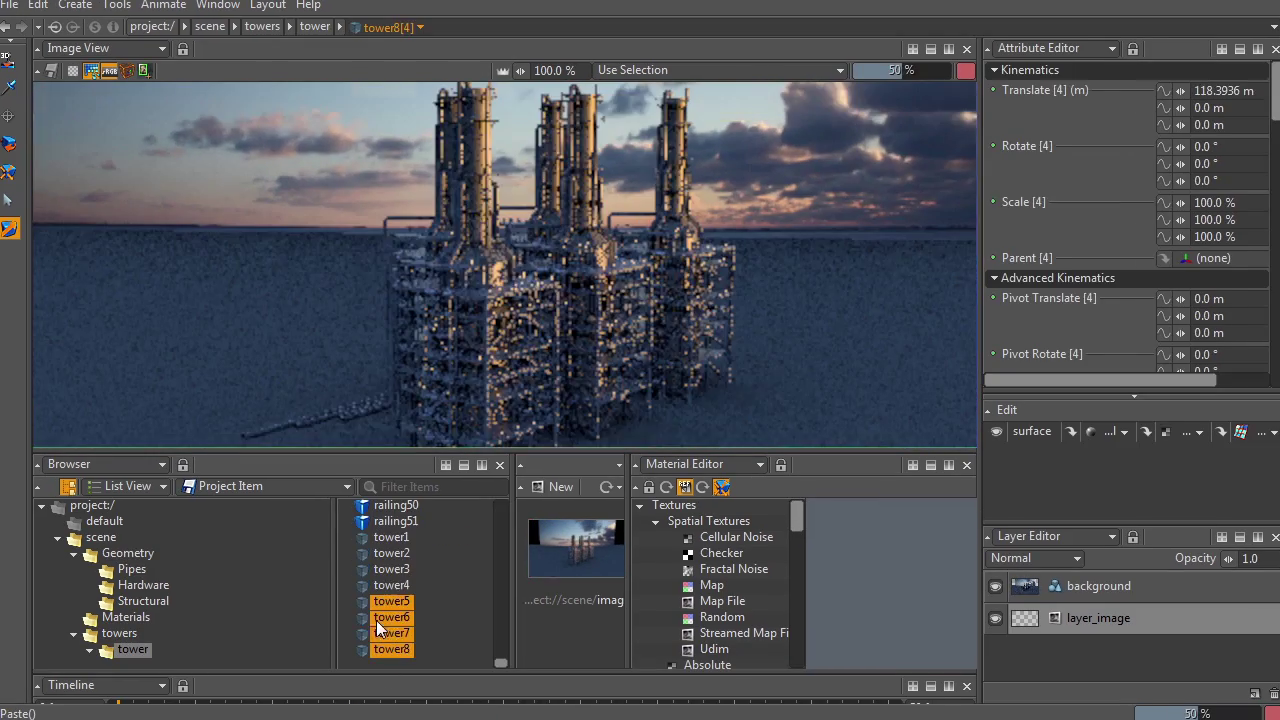
Place tower5 to tower8 beside the first four towers and move tower9 to tower16 along X to about 441.66 m.
{"action": "left_click", "coordinate": [385, 601]}
{"action": "left_click", "coordinate": [385, 649], "text": "shift"}
{"action": "left_click_drag", "start_coordinate": [610, 430], "coordinate": [403, 414]}
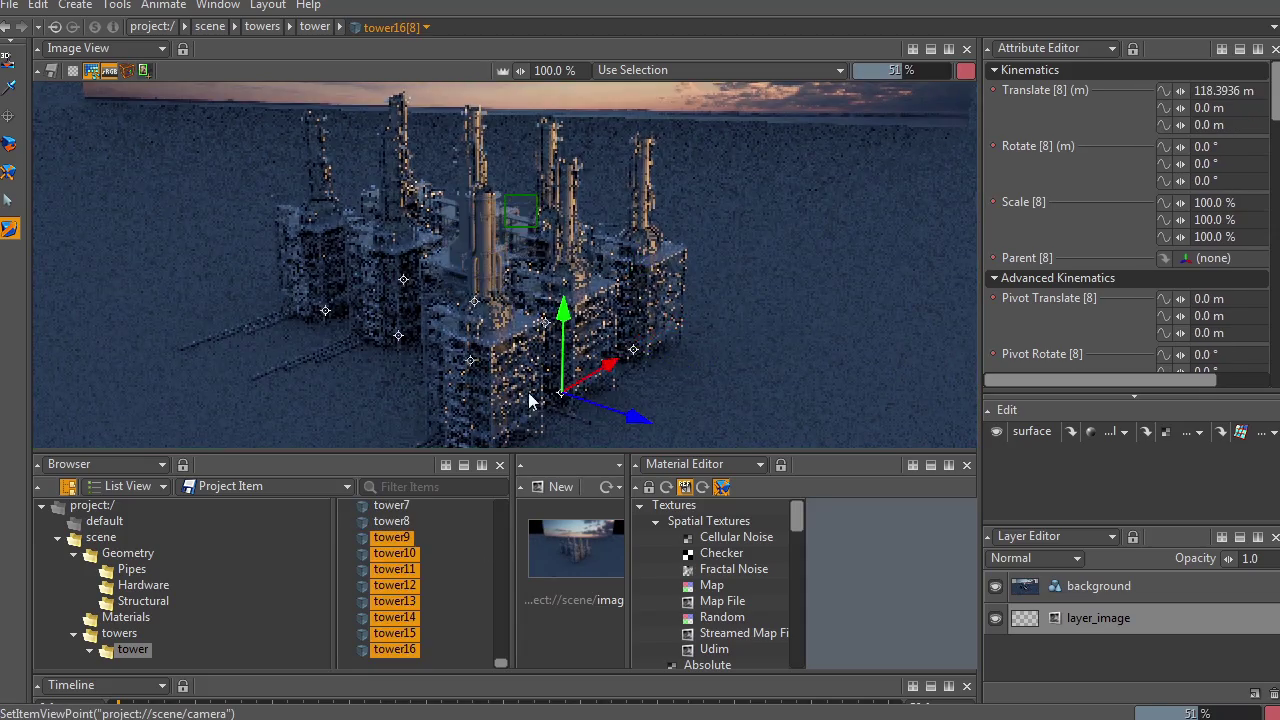
{"action": "left_click_drag", "start_coordinate": [530, 400], "coordinate": [590, 308]}
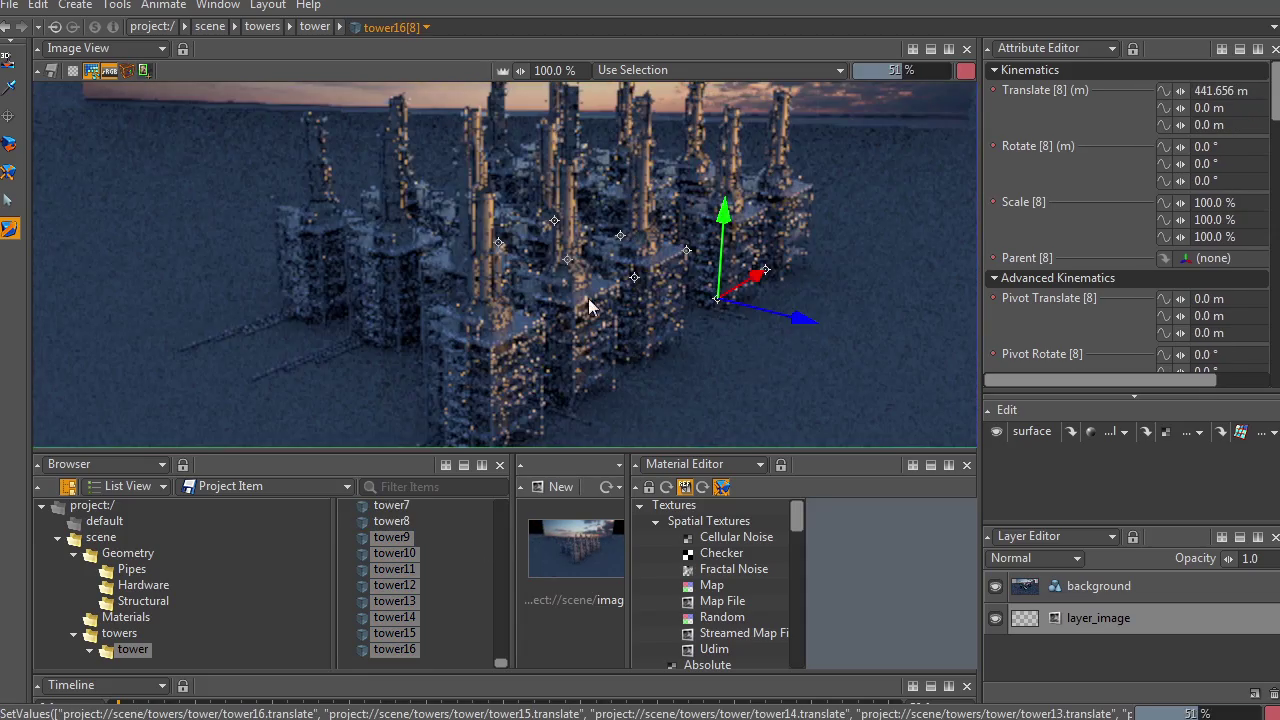
Duplicate all sixteen towers and move the copies along Z to about -489.8 m.
{"action": "left_click", "coordinate": [404, 654]}
{"action": "left_click_drag", "start_coordinate": [502, 664], "coordinate": [501, 649]}
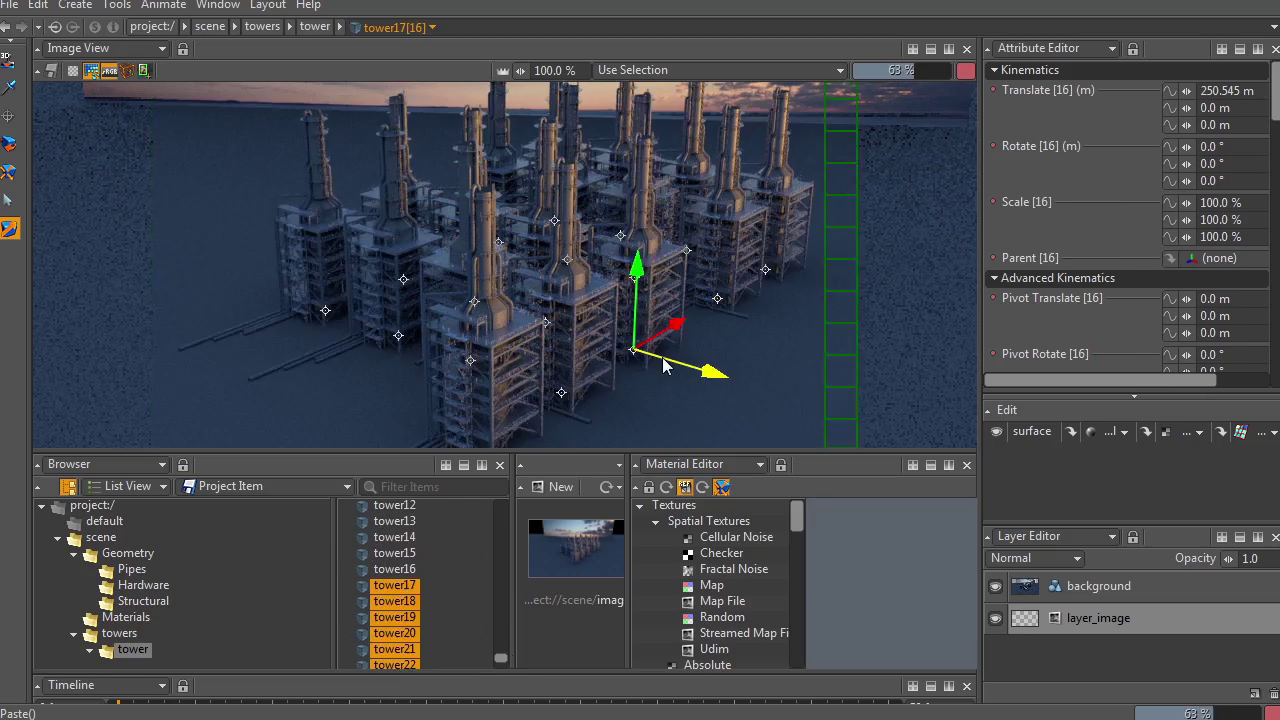
{"action": "left_click_drag", "start_coordinate": [664, 366], "coordinate": [342, 280]}
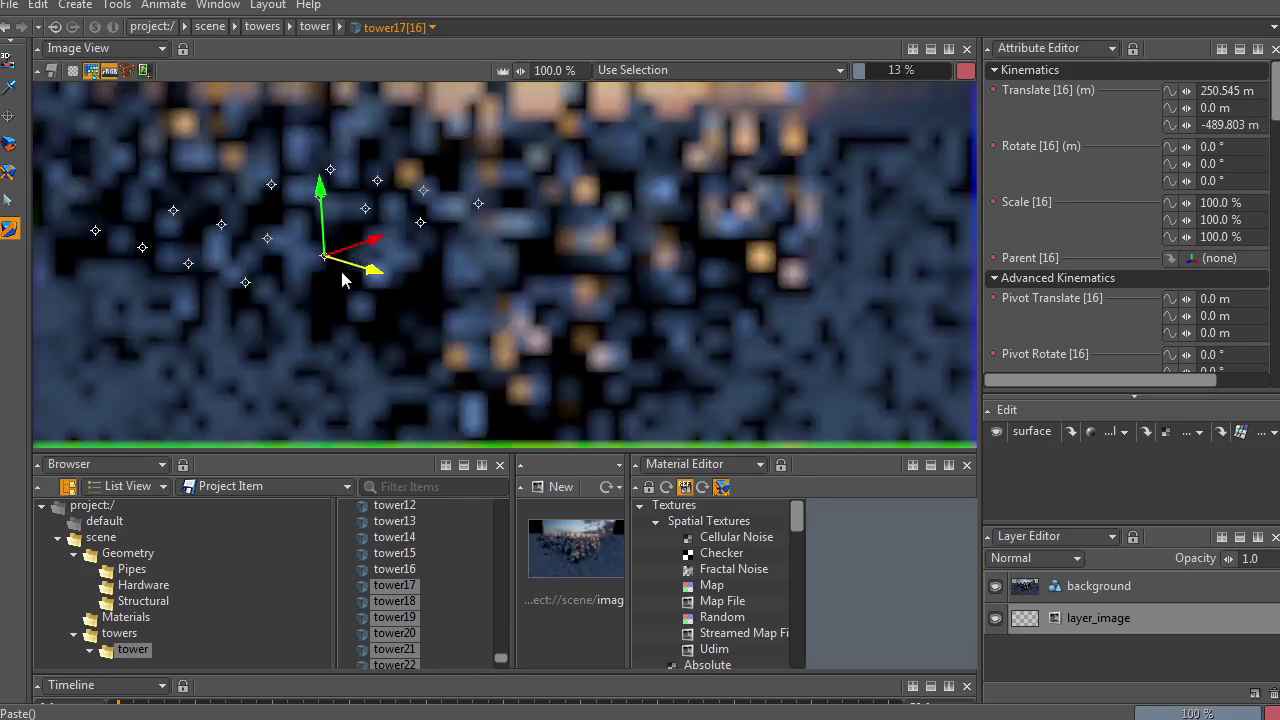